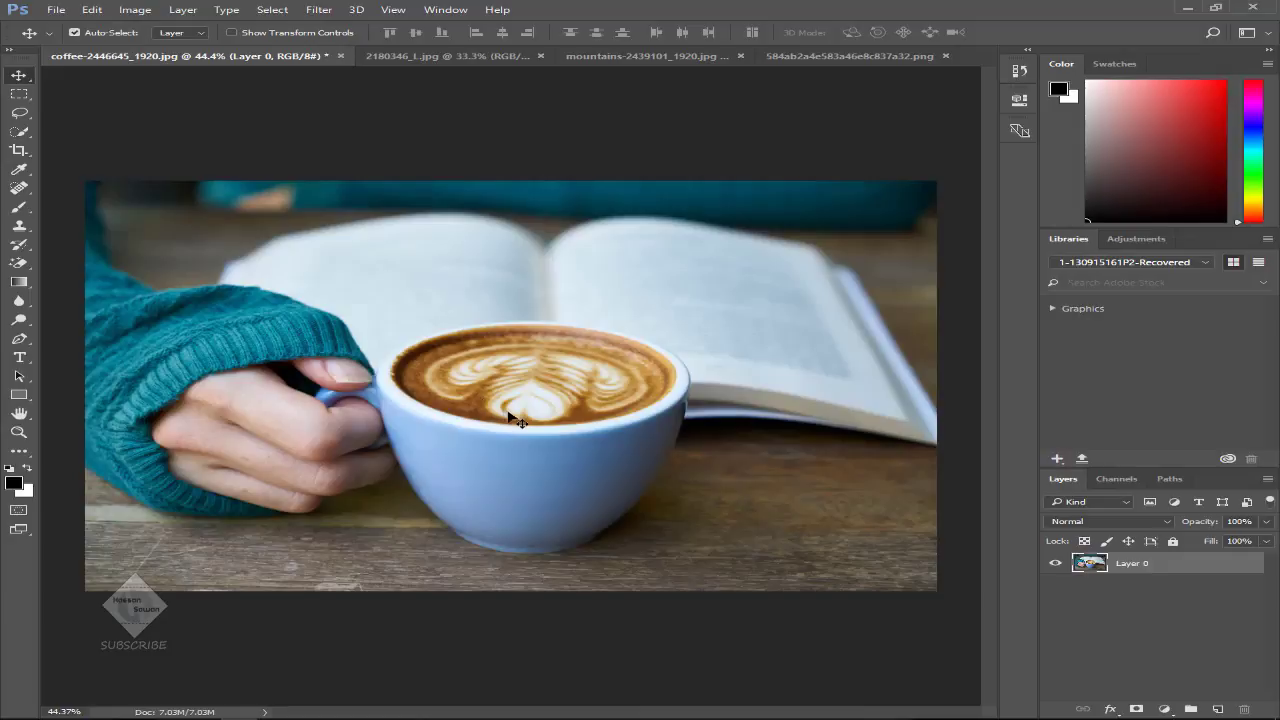
- Drag the sunset photo into the coffee document and drop it over the cup
{"action": "left_click", "coordinate": [607, 60]}
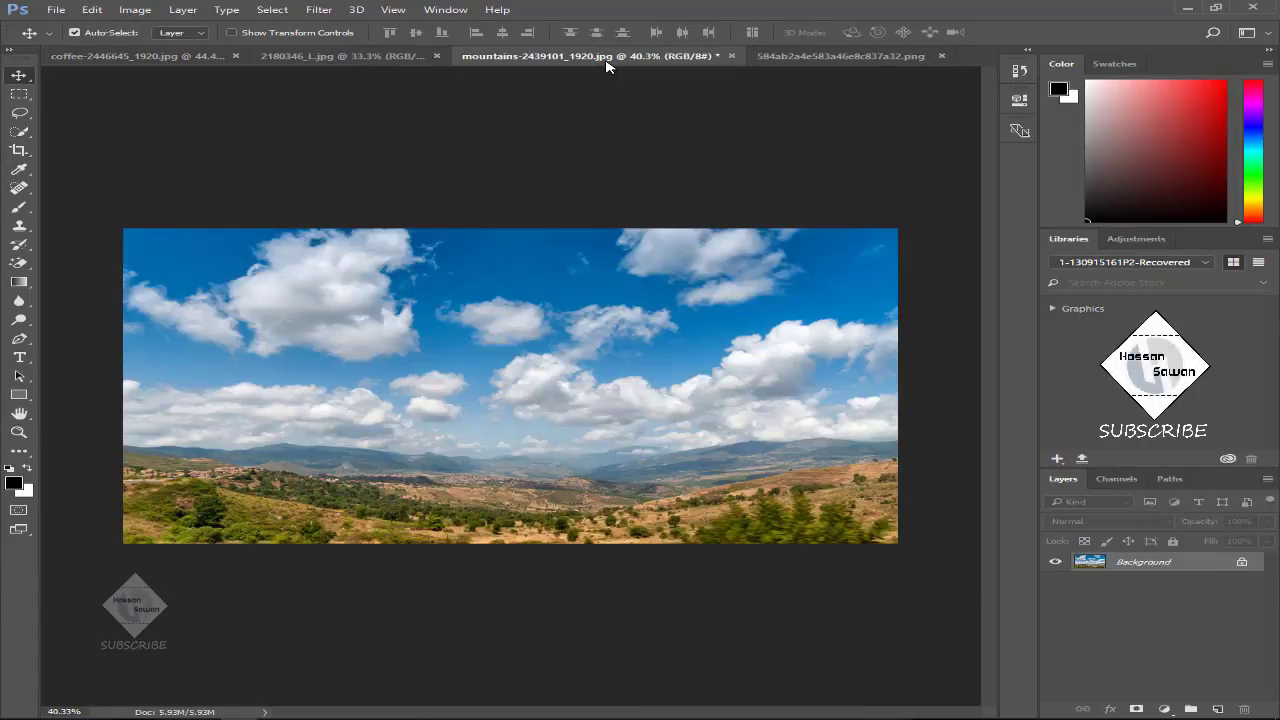
{"action": "left_click", "coordinate": [421, 60]}
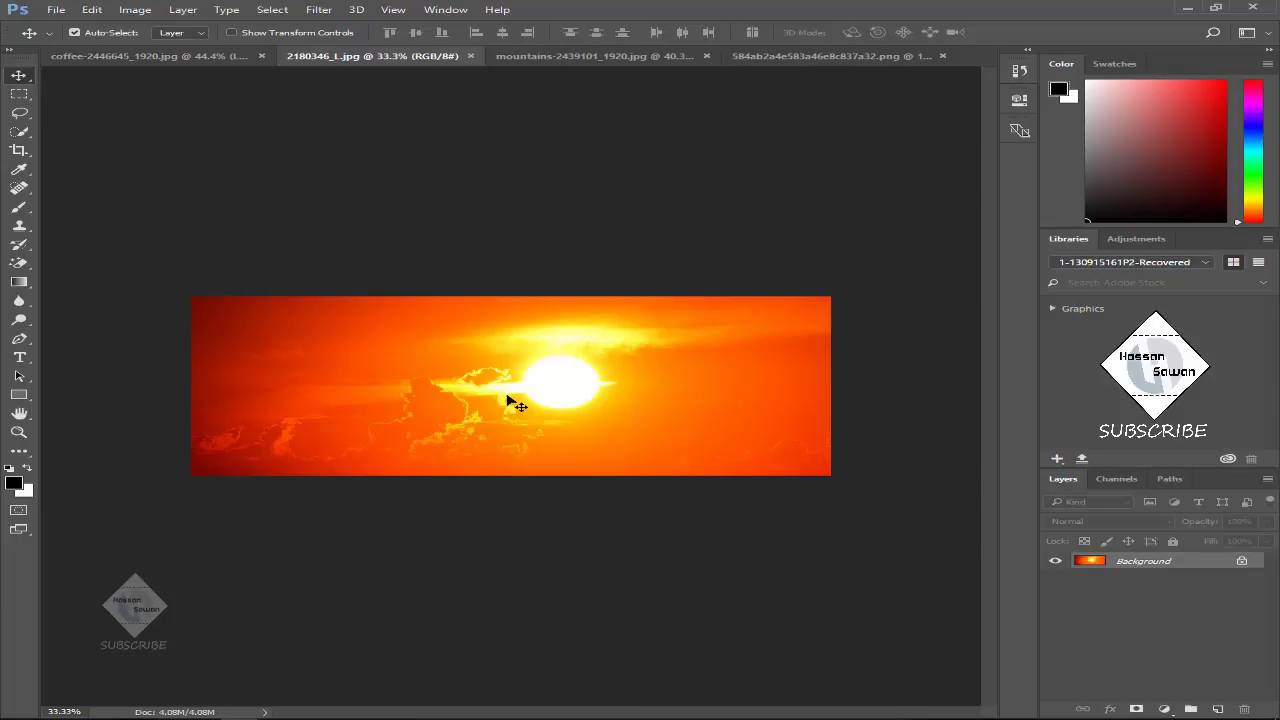
{"action": "left_click_drag", "start_coordinate": [502, 398], "coordinate": [432, 370]}
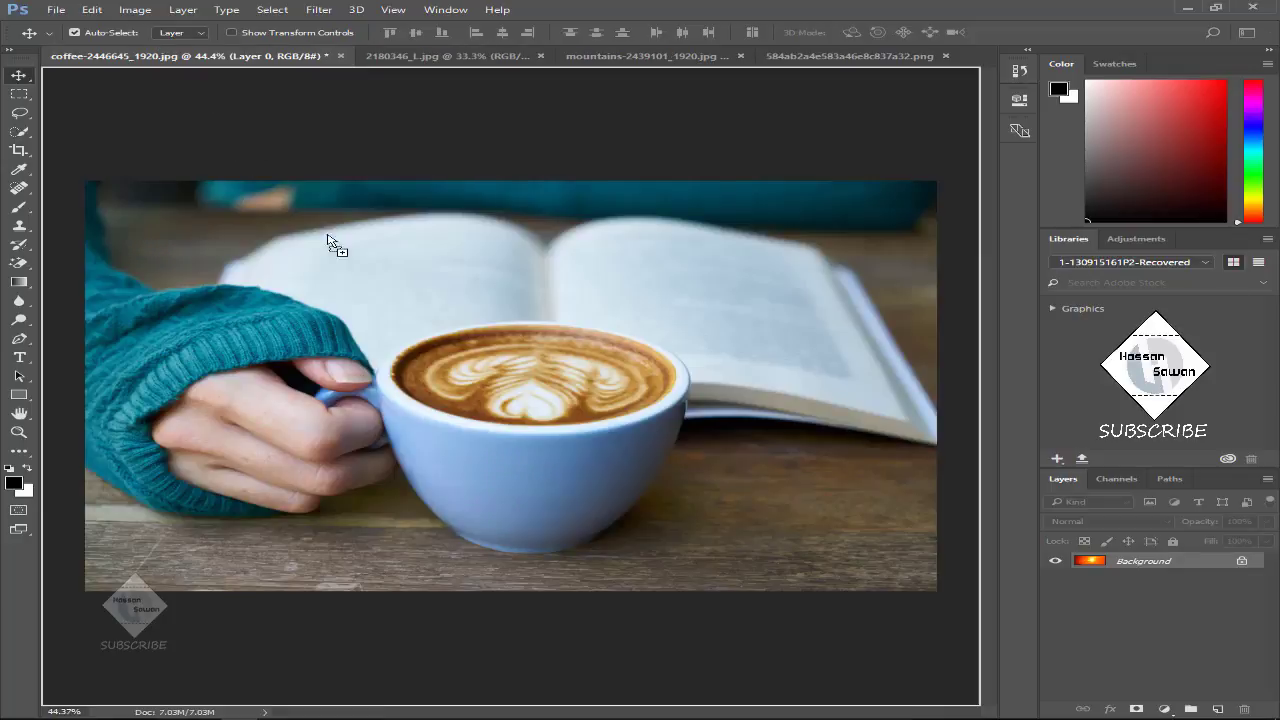
{"action": "left_click_drag", "start_coordinate": [515, 394], "coordinate": [561, 427]}
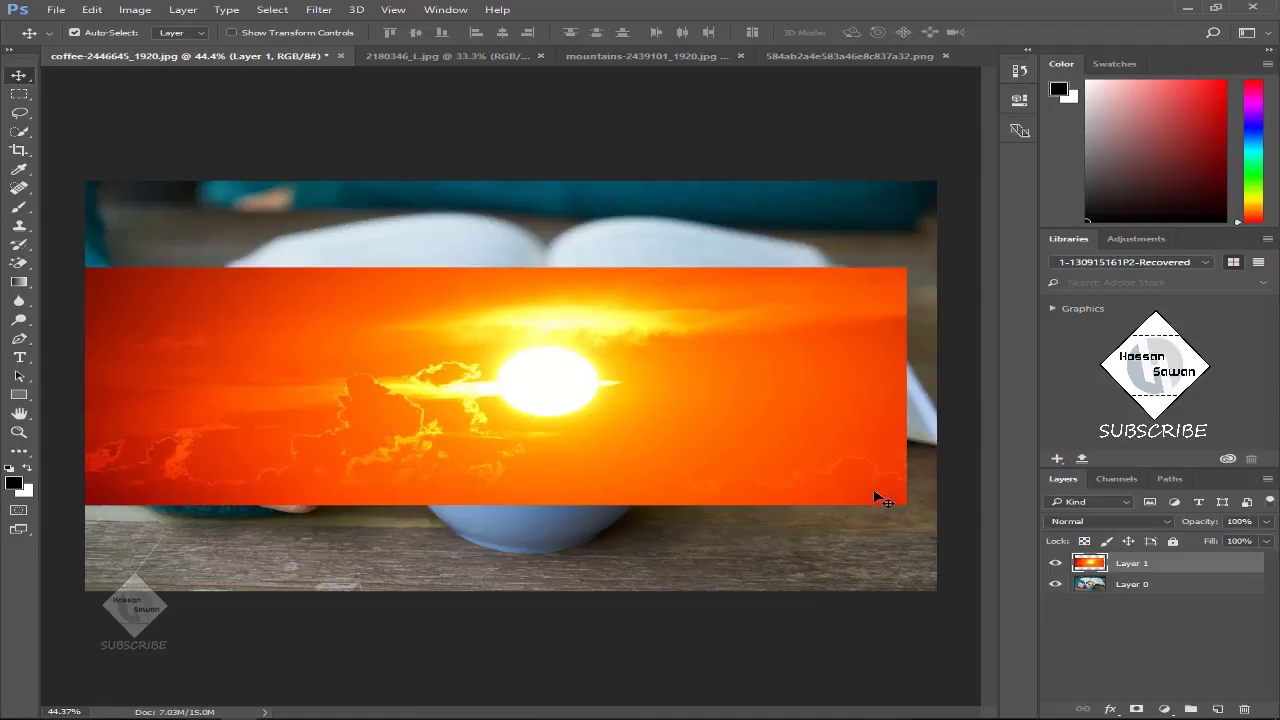
- Scale the sunset layer down to about 66% and centre it on the cup
{"action": "key", "text": "ctrl+t"}
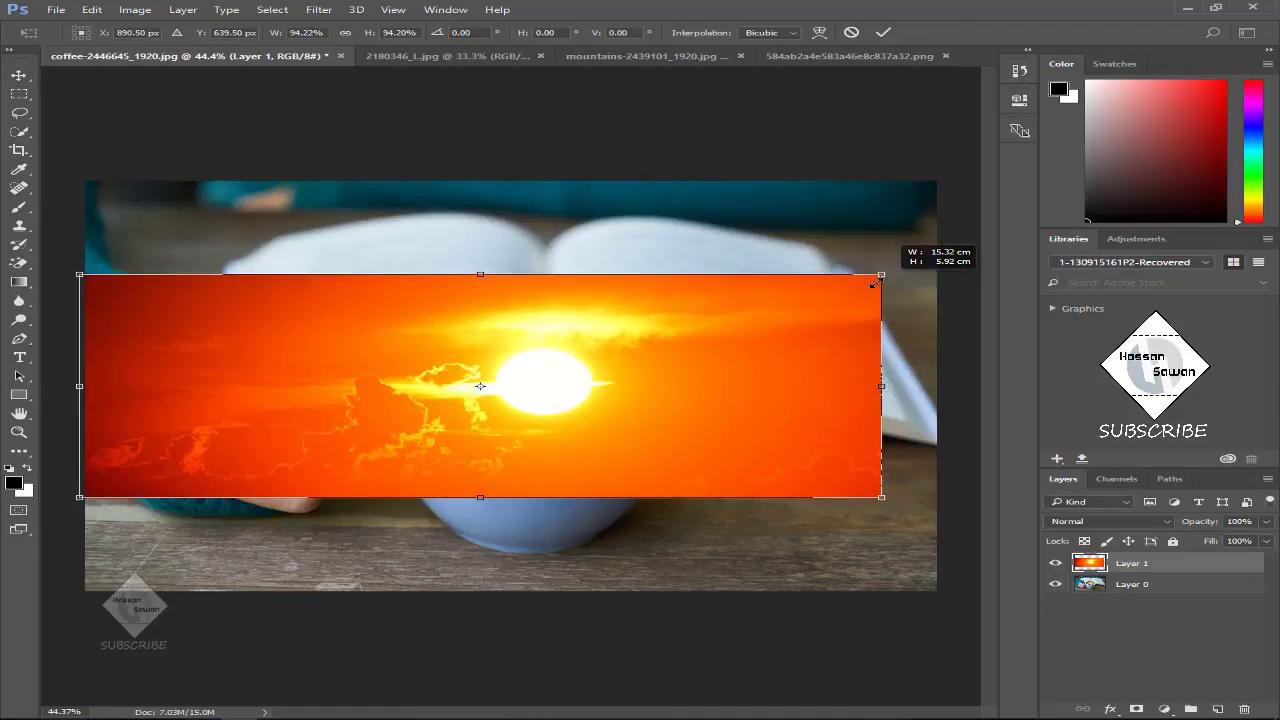
{"action": "left_click_drag", "start_coordinate": [908, 266], "coordinate": [807, 294]}
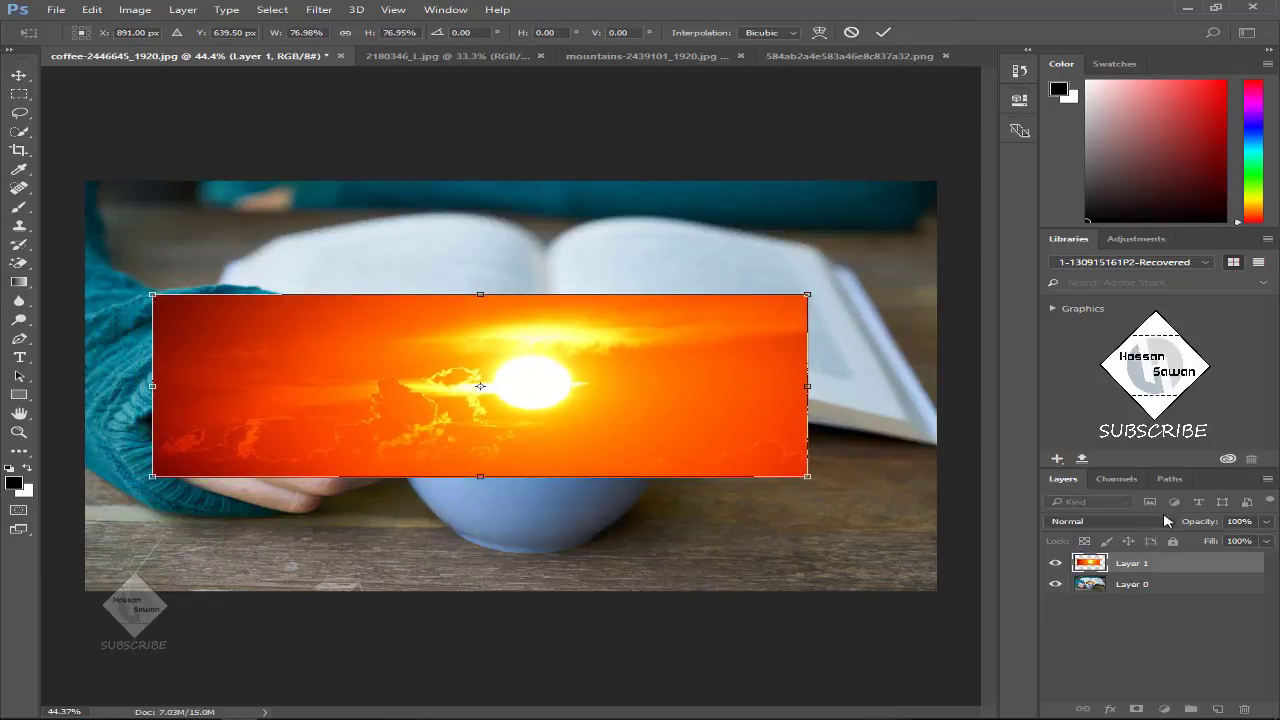
{"action": "left_click", "coordinate": [1266, 521]}
{"action": "left_click", "coordinate": [1229, 542]}
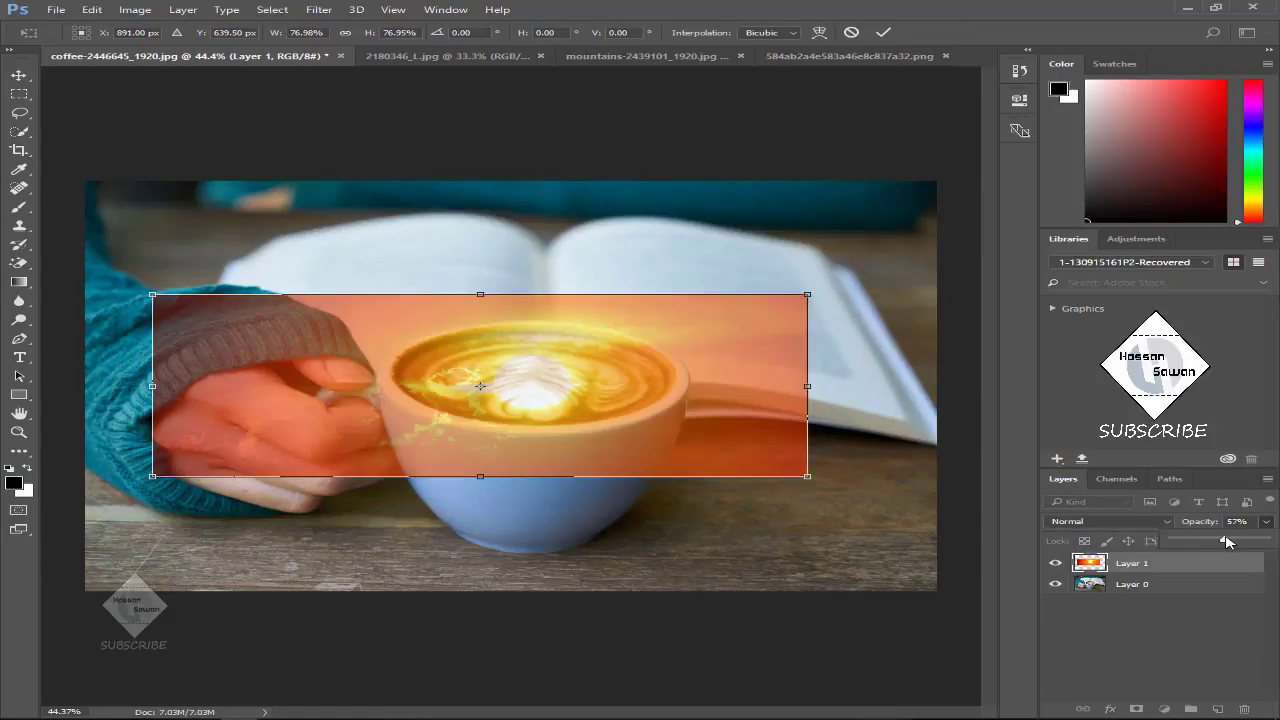
{"action": "left_click_drag", "start_coordinate": [543, 385], "coordinate": [569, 375]}
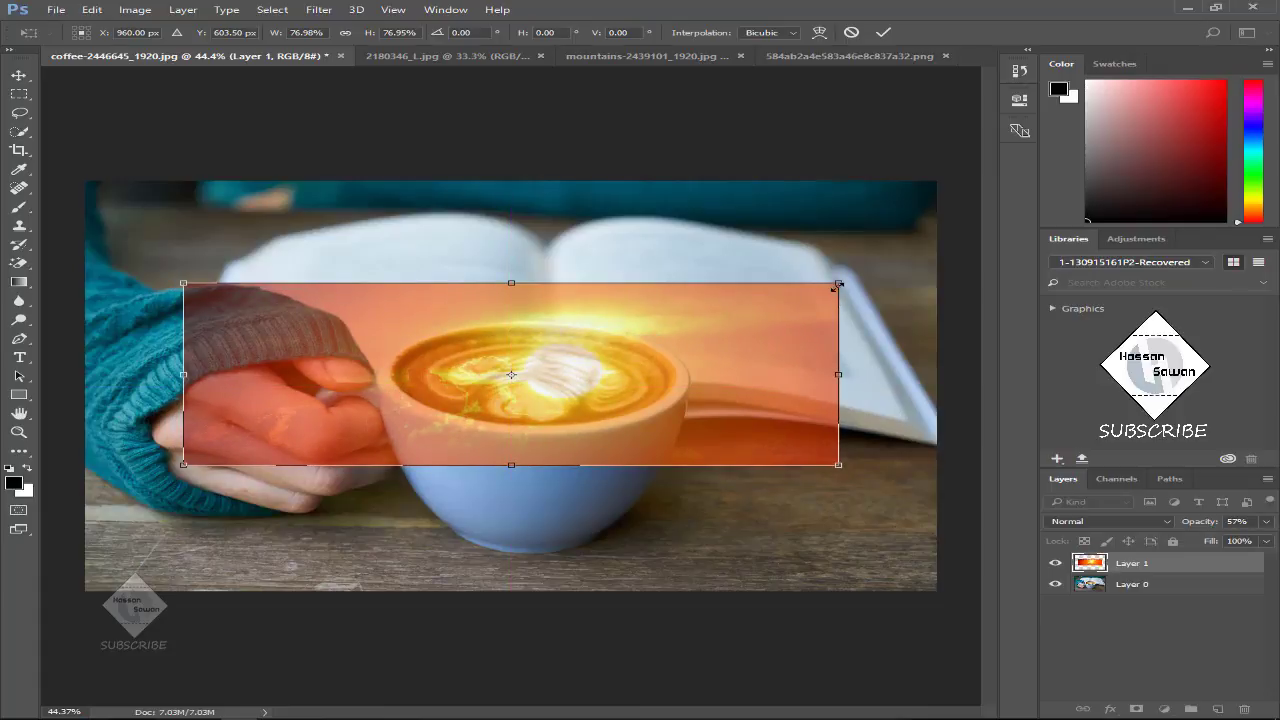
{"action": "left_click_drag", "start_coordinate": [838, 285], "coordinate": [792, 296]}
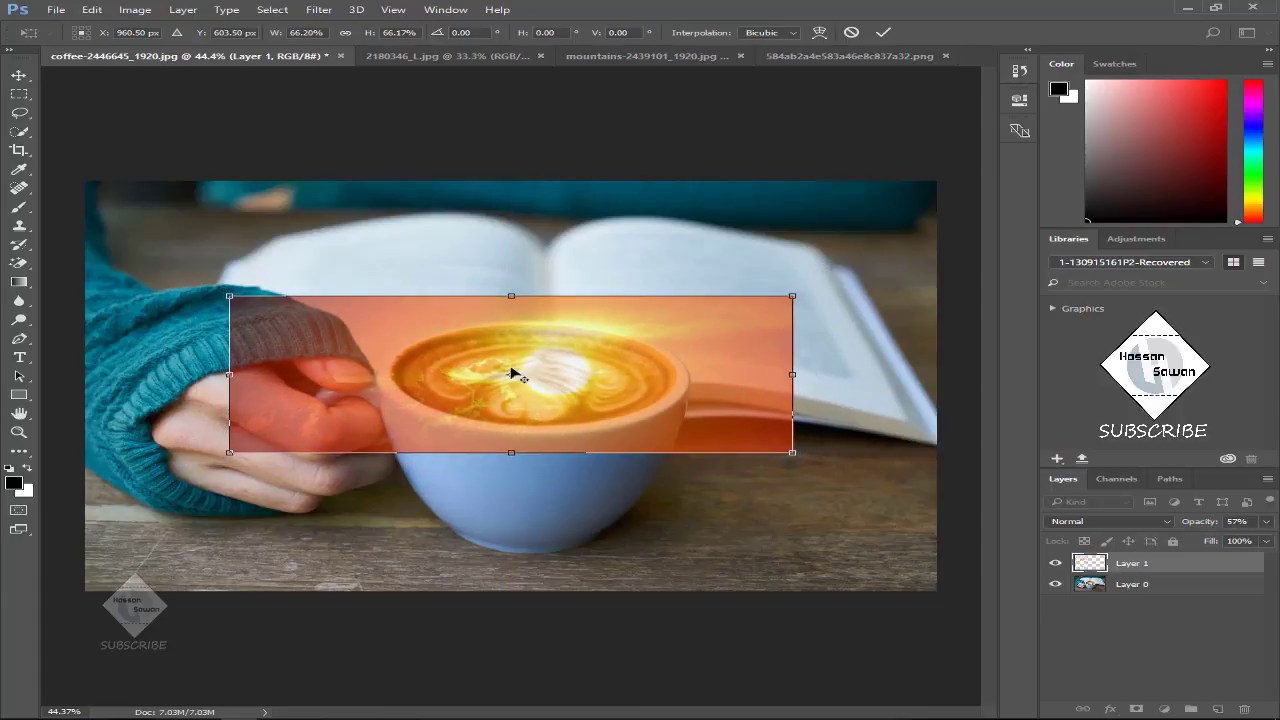
{"action": "left_click_drag", "start_coordinate": [553, 399], "coordinate": [549, 398]}
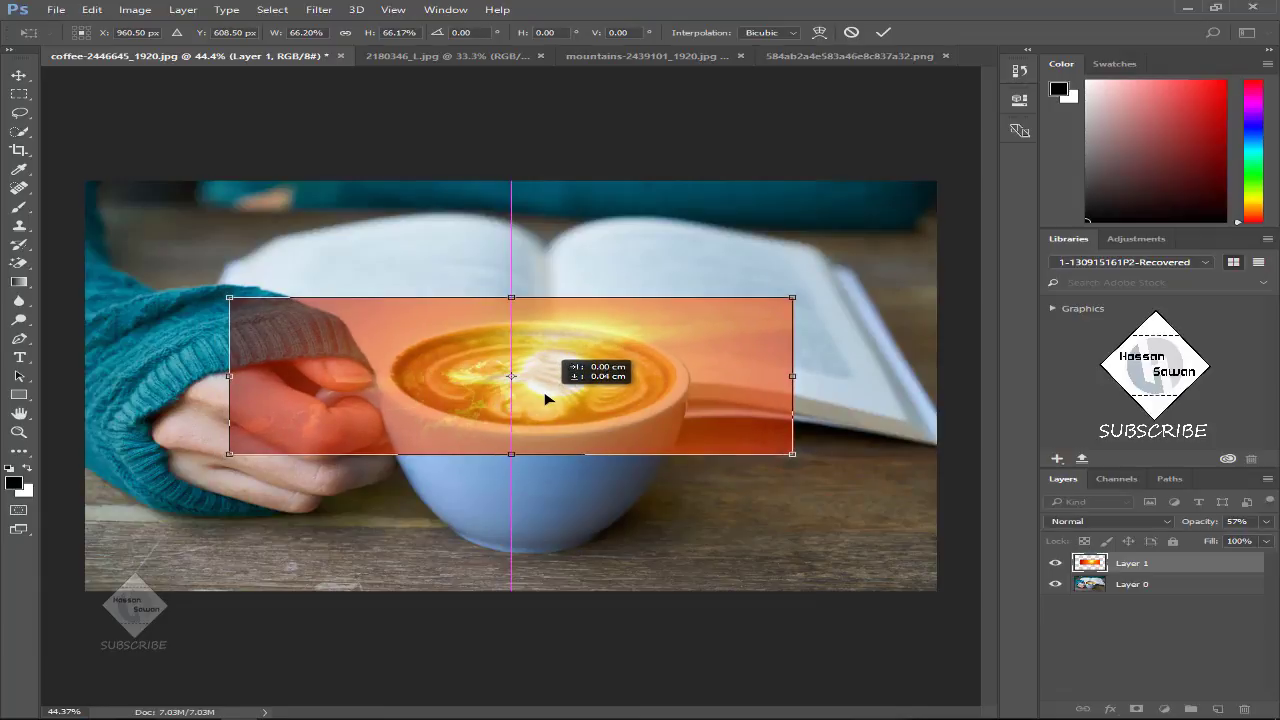
{"action": "left_click", "coordinate": [886, 33]}
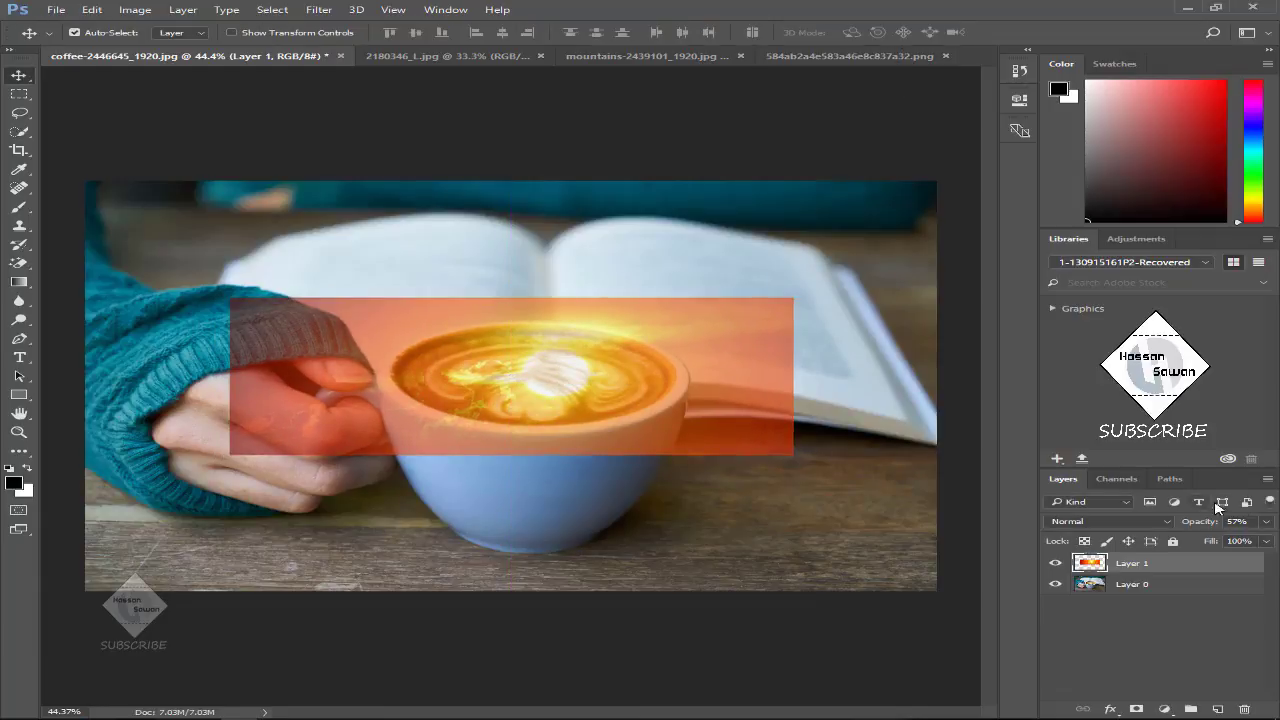
- Raise the sunset layer's opacity to about 76% and select Layer 0
{"action": "left_click", "coordinate": [1266, 521]}
{"action": "left_click_drag", "start_coordinate": [1235, 541], "coordinate": [1242, 541]}
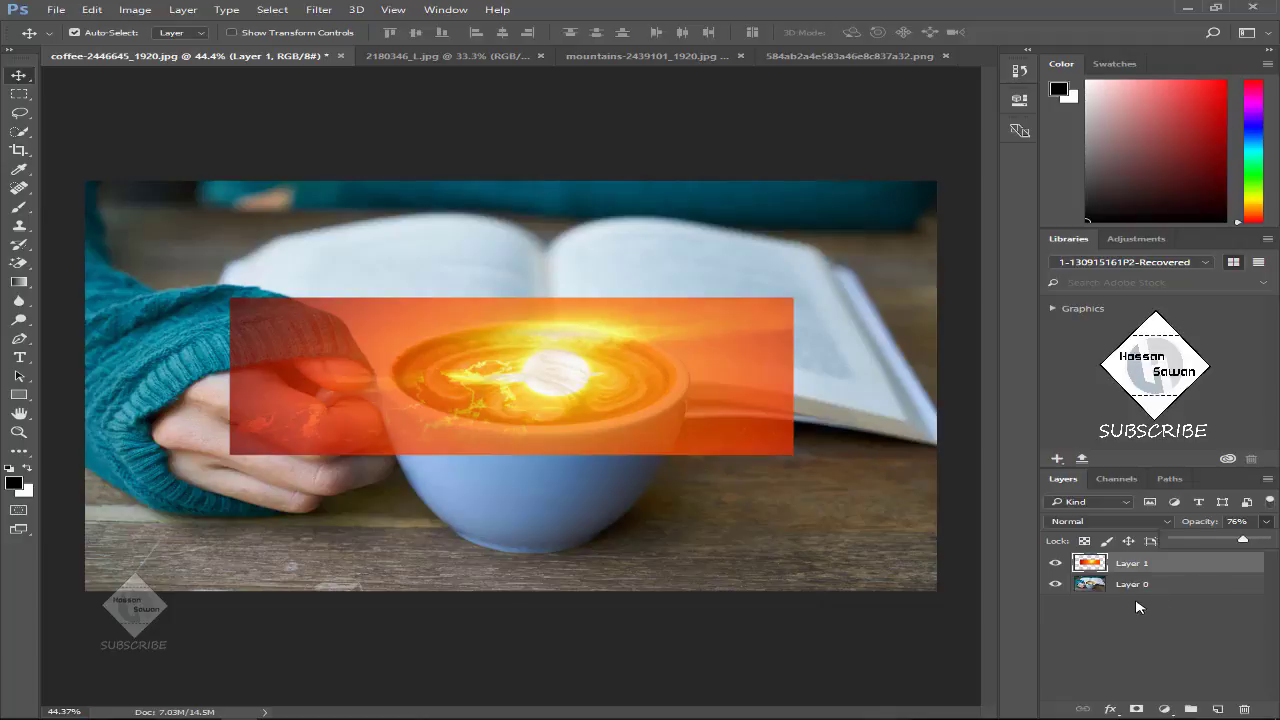
{"action": "left_click", "coordinate": [1095, 592]}
- Hide the sunset layer (Layer 1) and zoom in on the cup
{"action": "left_click", "coordinate": [1055, 563]}
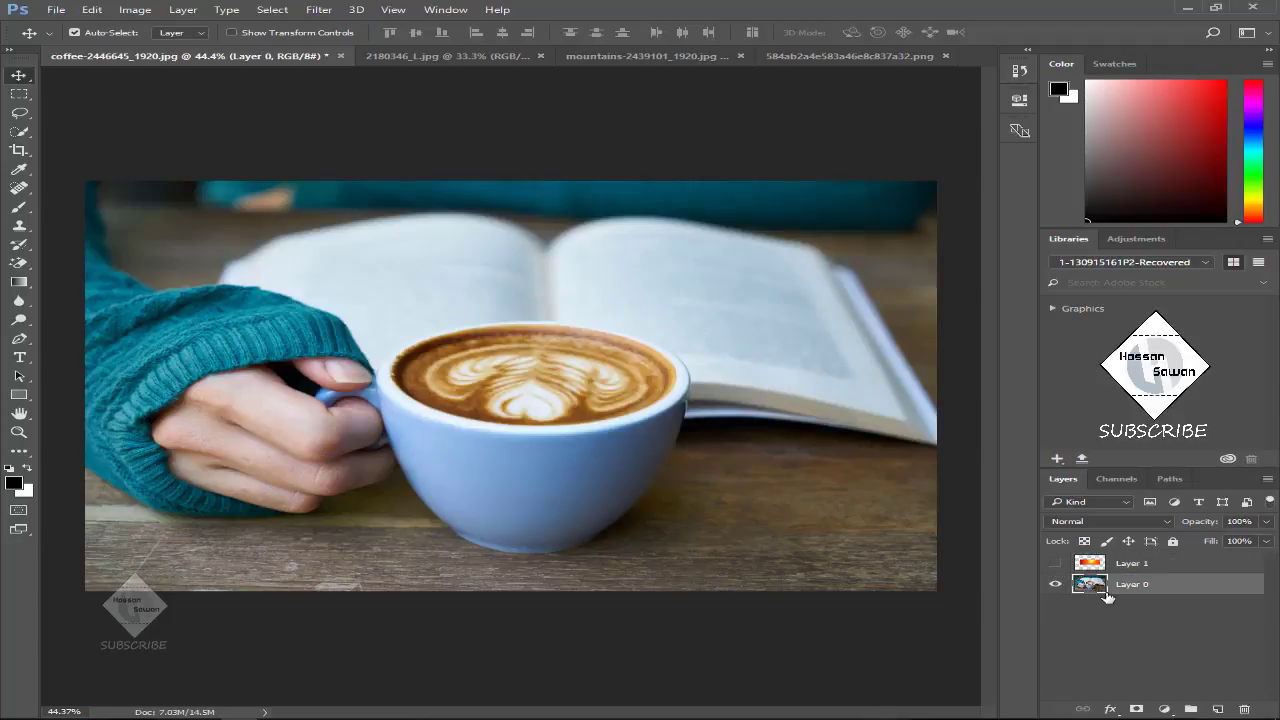
{"action": "scroll", "coordinate": [620, 462], "scroll_direction": "up", "scroll_amount": 2}
{"action": "scroll", "coordinate": [600, 423], "scroll_direction": "up", "scroll_amount": 2}
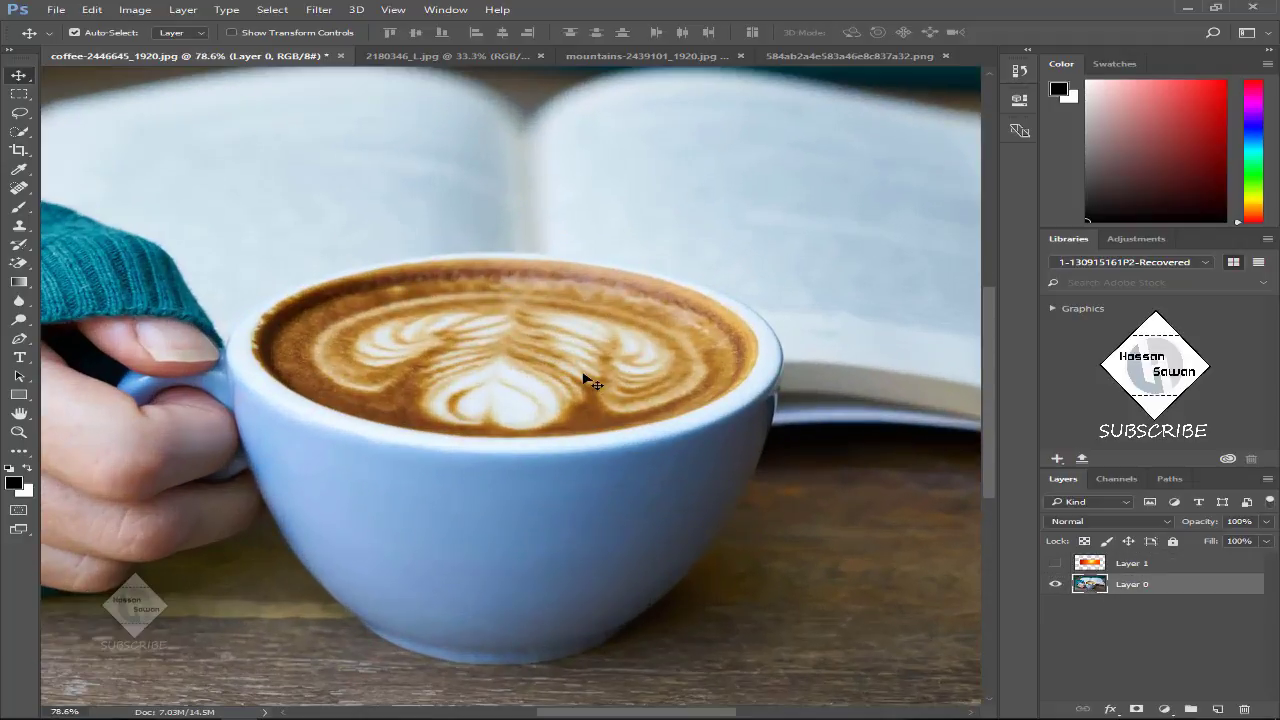
{"action": "scroll", "coordinate": [586, 374], "scroll_direction": "up", "scroll_amount": 2}
{"action": "scroll", "coordinate": [492, 336], "scroll_direction": "up", "scroll_amount": 1}
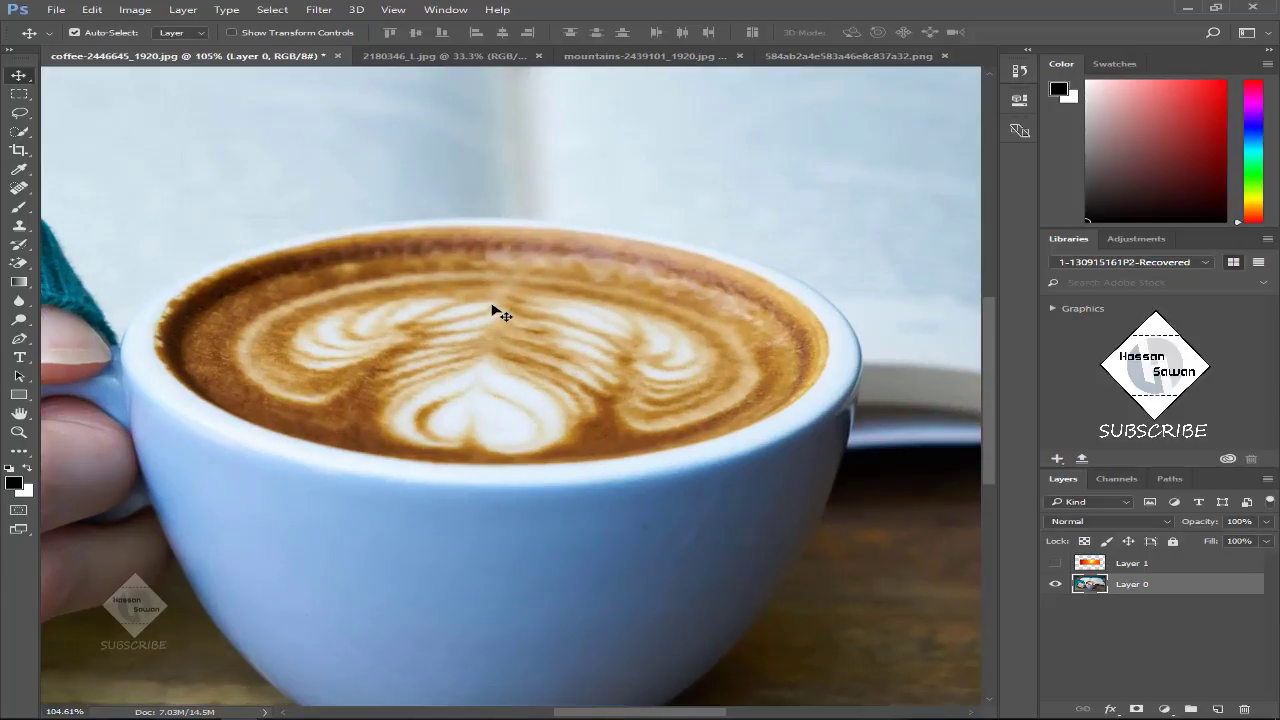
{"action": "scroll", "coordinate": [497, 312], "scroll_direction": "up", "scroll_amount": 1}
- Quick-select the coffee surface inside the cup on Layer 0
{"action": "left_click", "coordinate": [20, 131]}
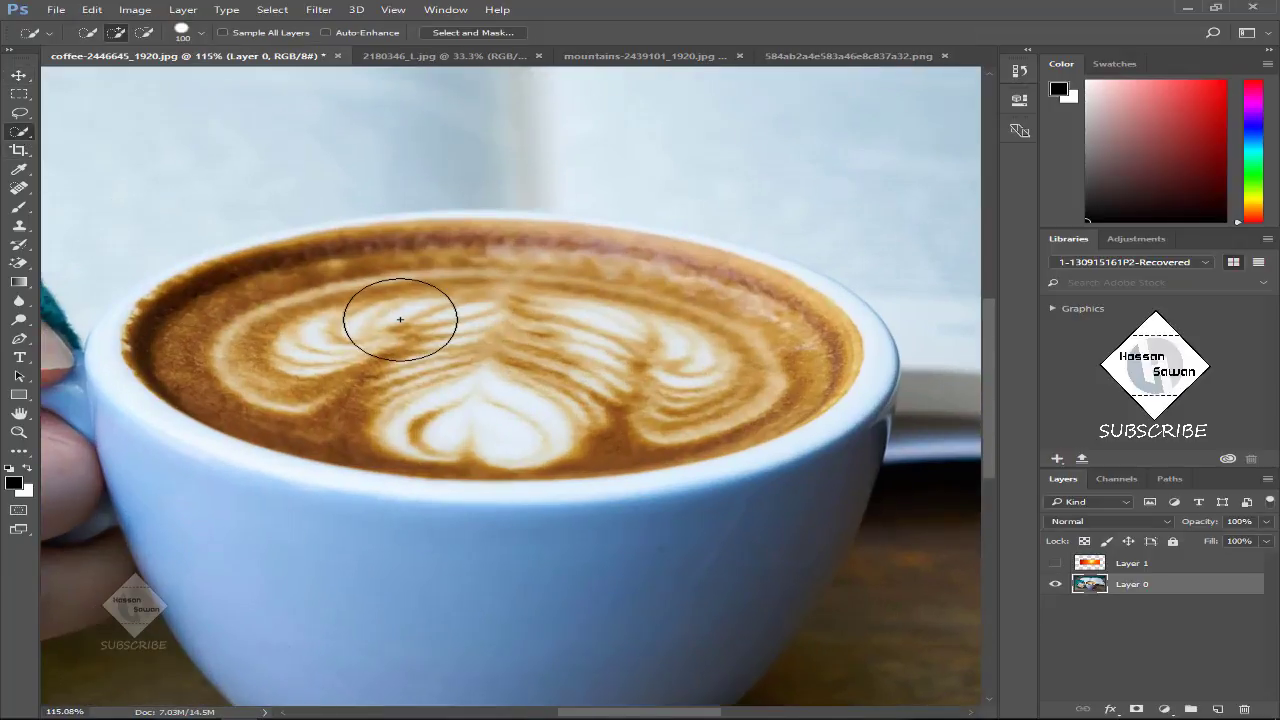
{"action": "mouse_move", "coordinate": [400, 314]}
{"action": "left_mouse_down"}
{"action": "mouse_move", "coordinate": [471, 349]}
{"action": "mouse_move", "coordinate": [470, 287]}
{"action": "mouse_move", "coordinate": [530, 330]}
{"action": "left_mouse_up"}
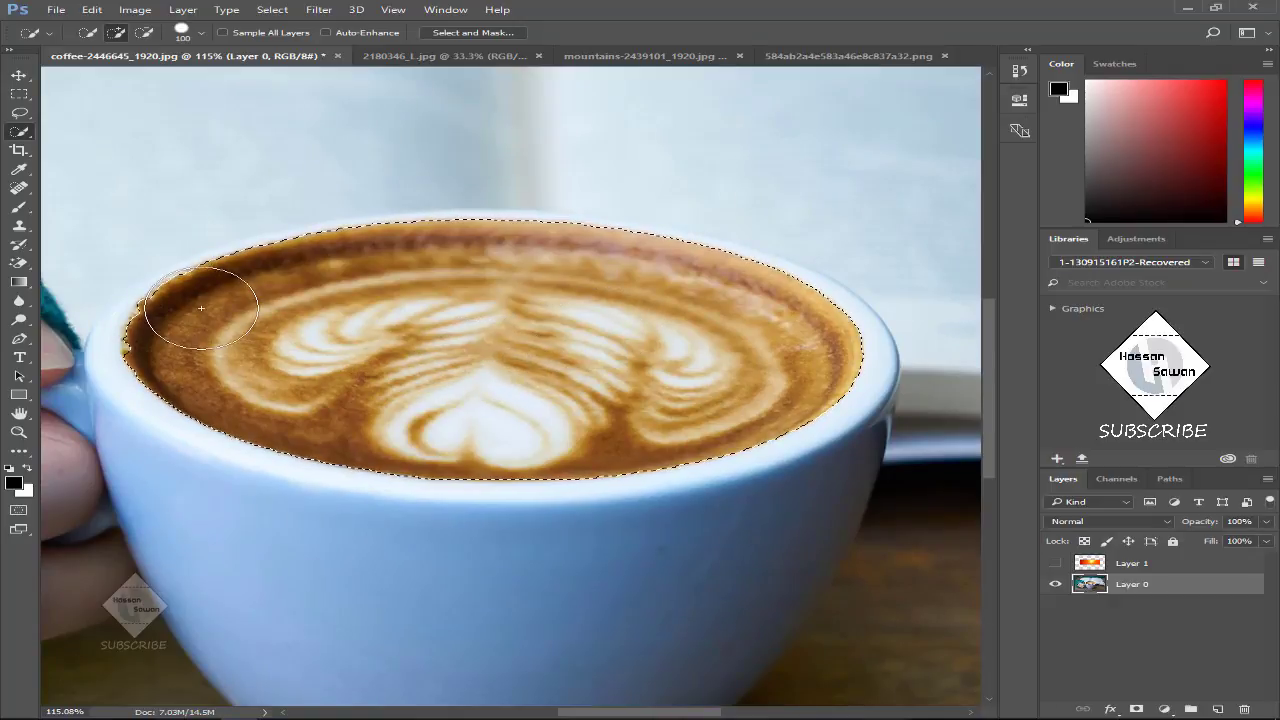
{"action": "scroll", "coordinate": [171, 329], "scroll_direction": "up", "scroll_amount": 2}
{"action": "scroll", "coordinate": [289, 366], "scroll_direction": "up", "scroll_amount": 2}
{"action": "left_click_drag", "start_coordinate": [289, 366], "coordinate": [437, 399]}
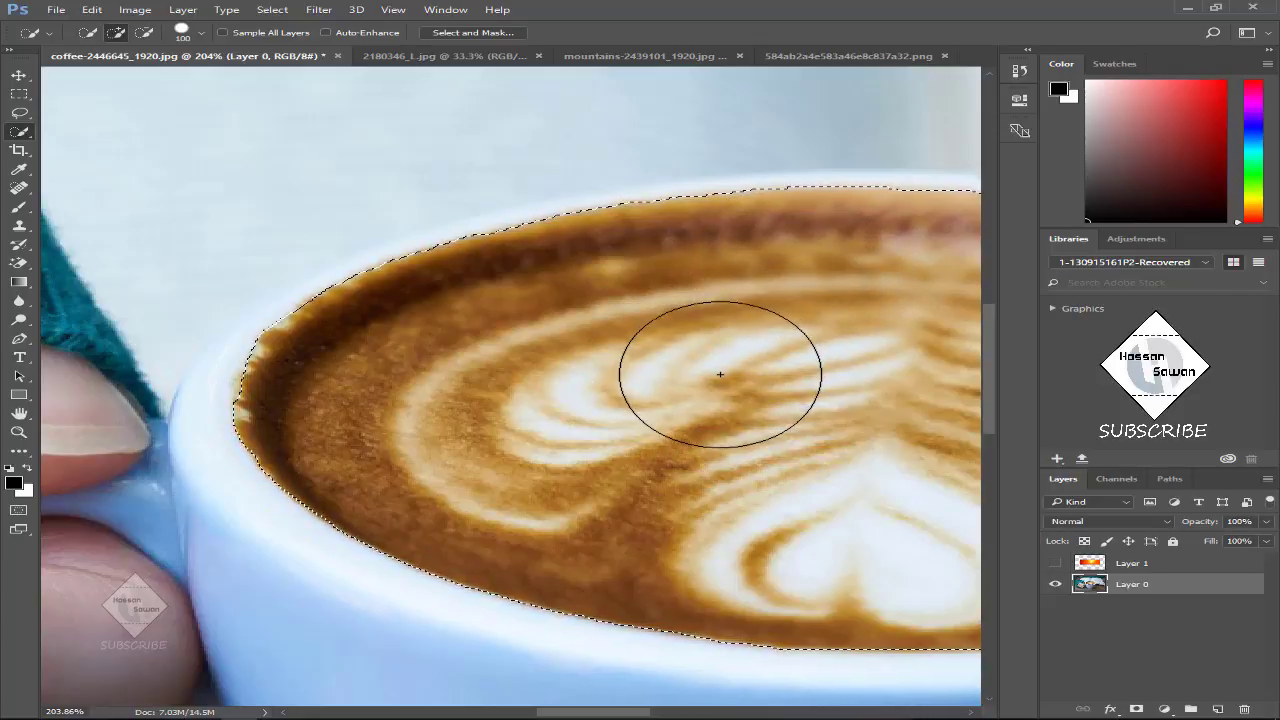
{"action": "scroll", "coordinate": [720, 374], "scroll_direction": "down", "scroll_amount": 5}
{"action": "left_click_drag", "start_coordinate": [846, 394], "coordinate": [510, 383]}
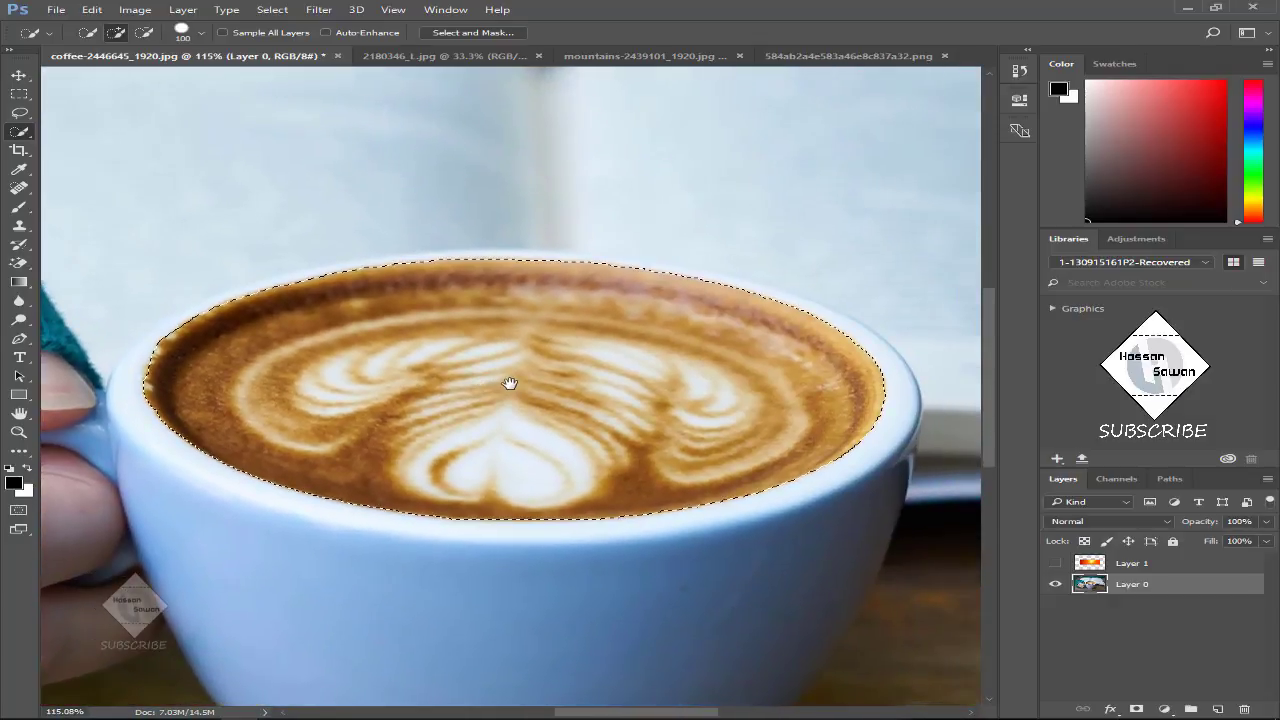
{"action": "scroll", "coordinate": [620, 400], "scroll_direction": "down", "scroll_amount": 4}
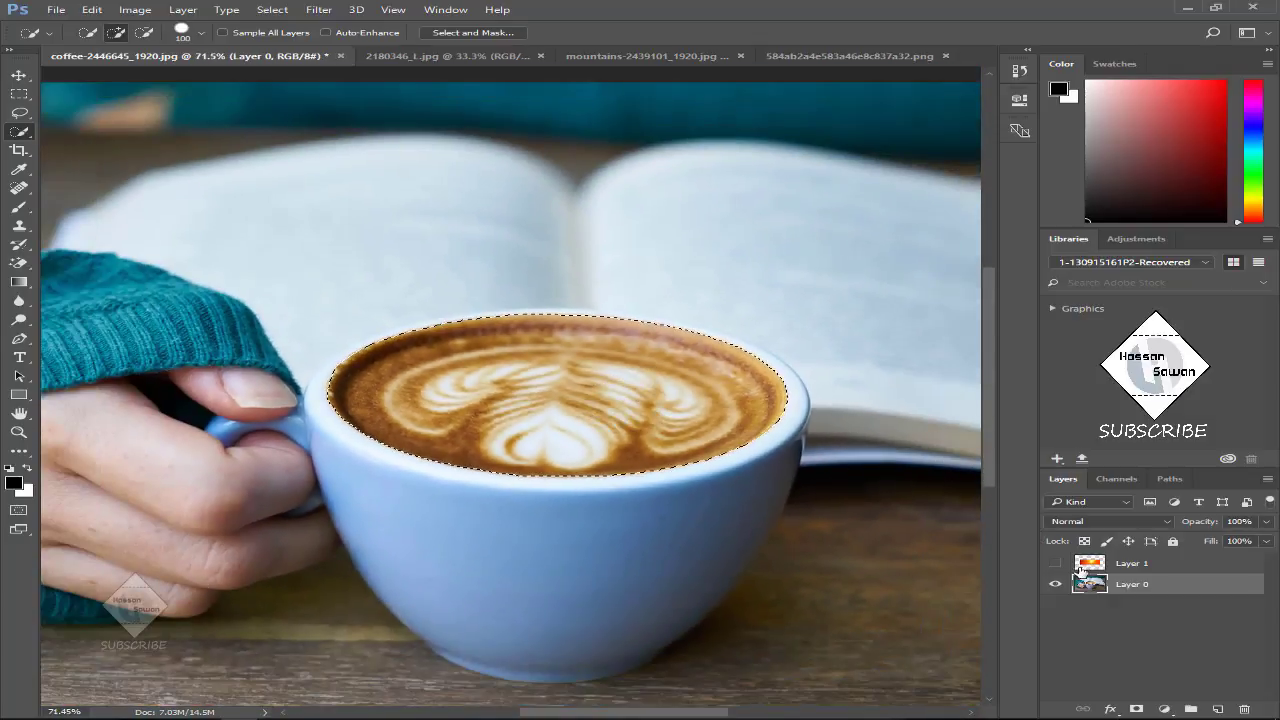
- Show Layer 1 and add a layer mask limiting the sunset to the coffee surface
{"action": "left_click", "coordinate": [1055, 563]}
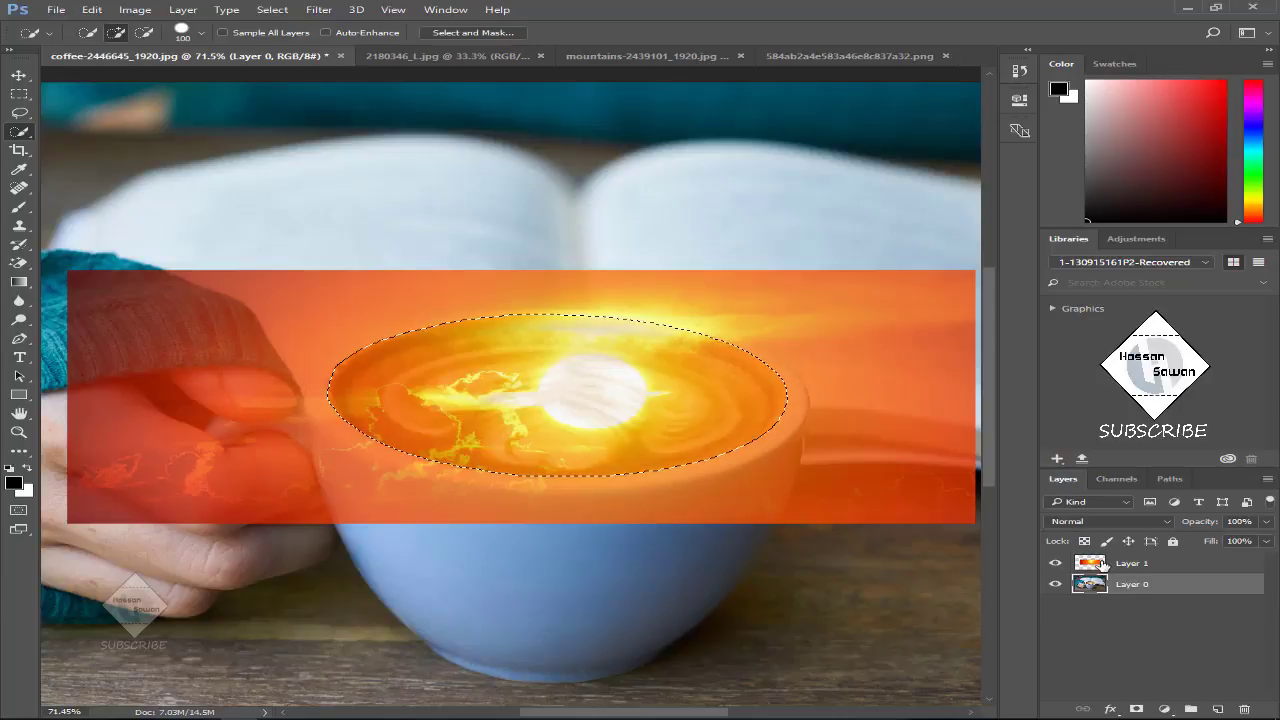
{"action": "left_click", "coordinate": [1103, 566]}
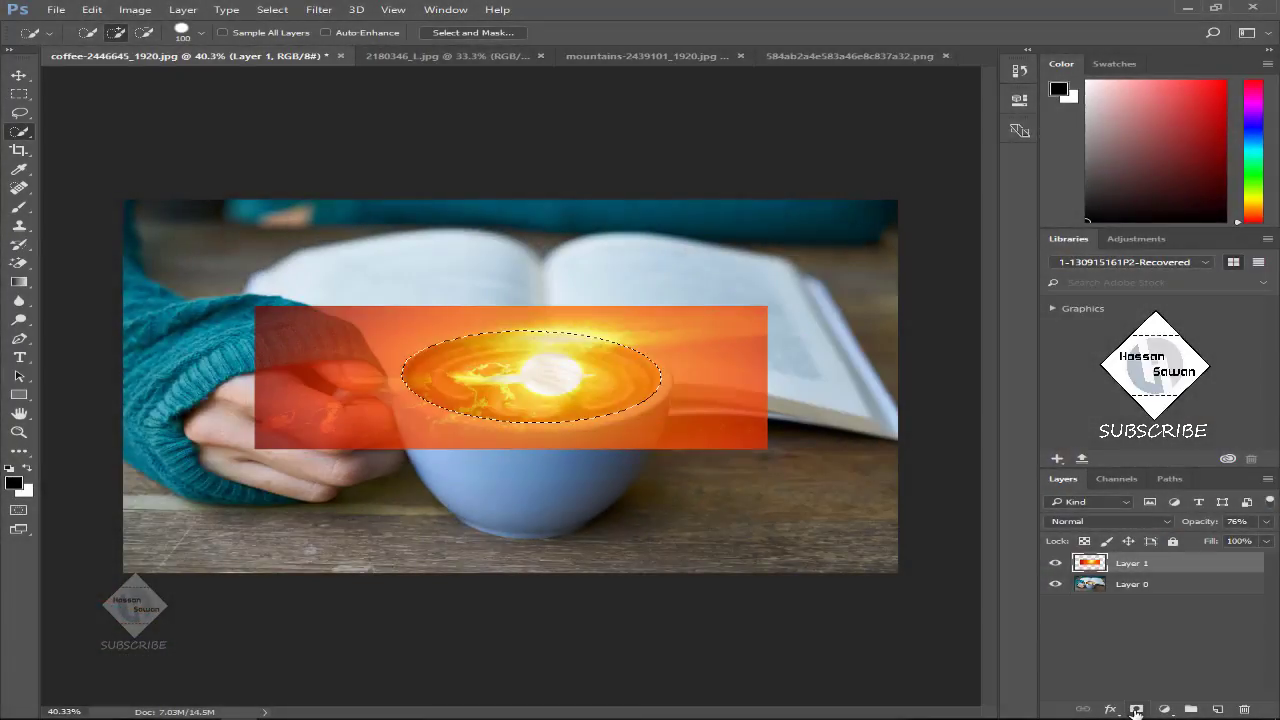
{"action": "left_click", "coordinate": [1136, 710]}
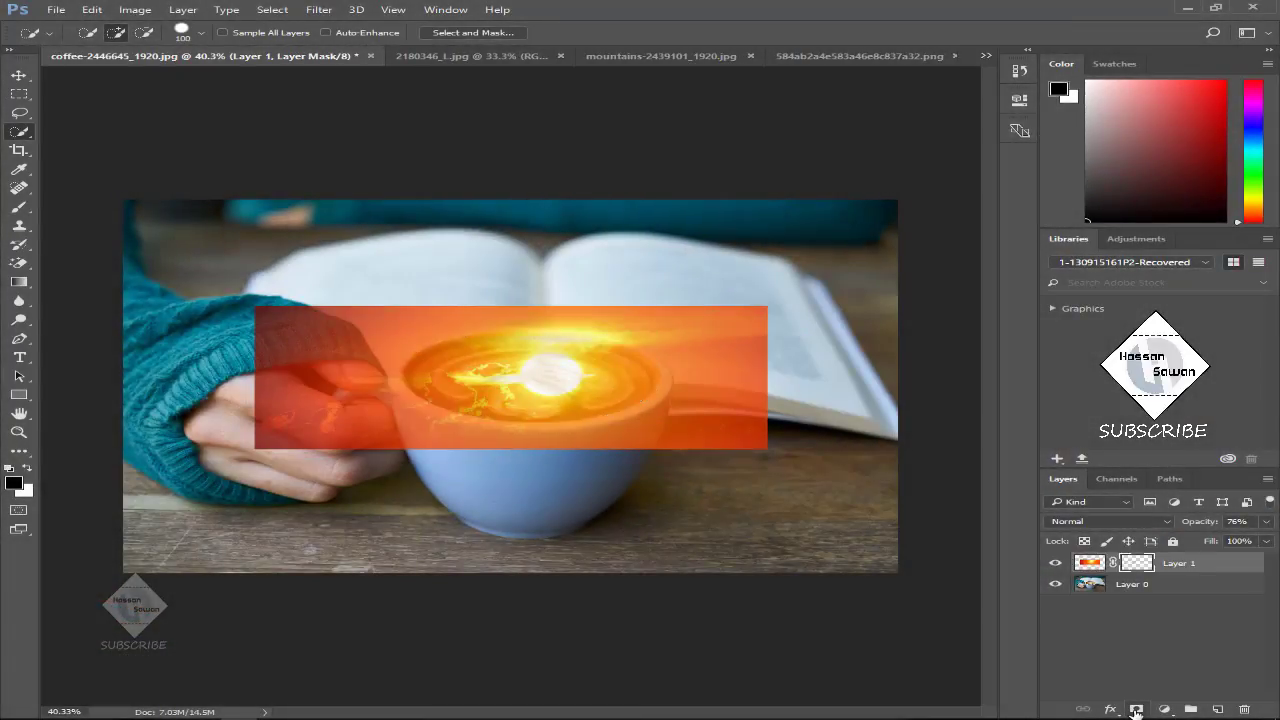
{"action": "scroll", "coordinate": [625, 430], "scroll_direction": "up", "scroll_amount": 1}
{"action": "scroll", "coordinate": [608, 423], "scroll_direction": "up", "scroll_amount": 1}
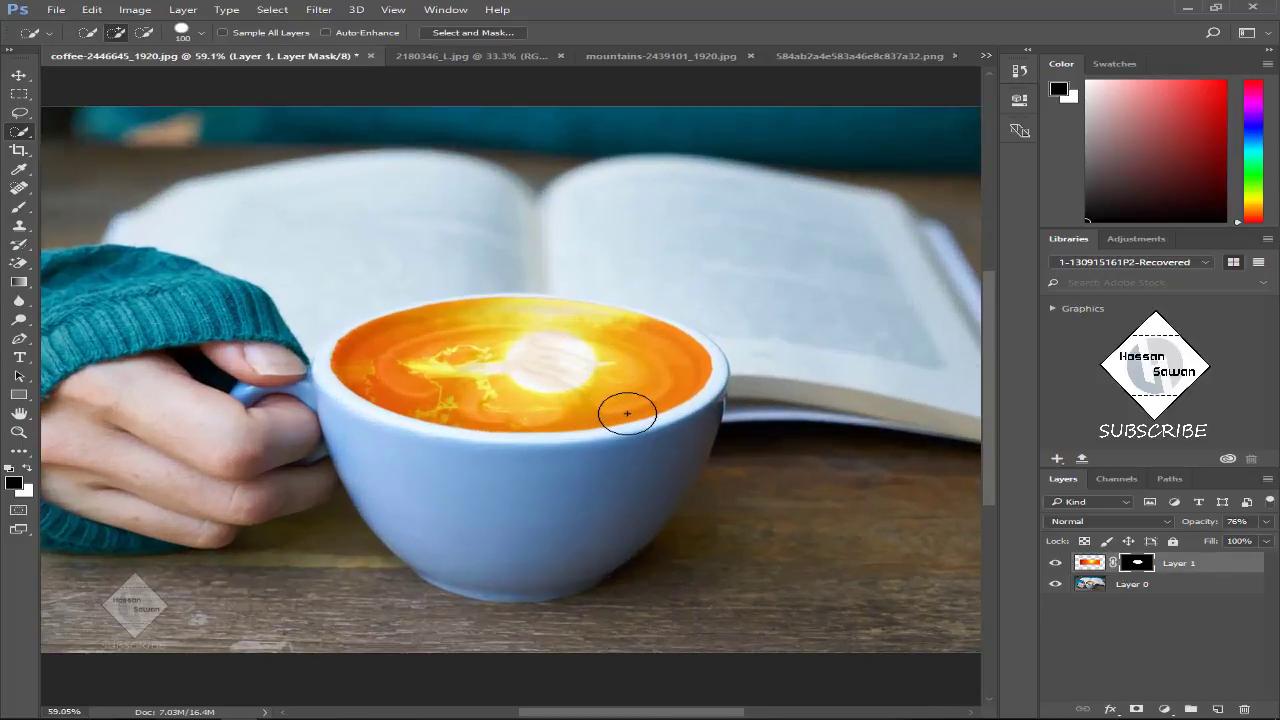
{"action": "scroll", "coordinate": [628, 408], "scroll_direction": "up", "scroll_amount": 1}
{"action": "scroll", "coordinate": [660, 415], "scroll_direction": "down", "scroll_amount": 1}
{"action": "scroll", "coordinate": [710, 418], "scroll_direction": "down", "scroll_amount": 1}
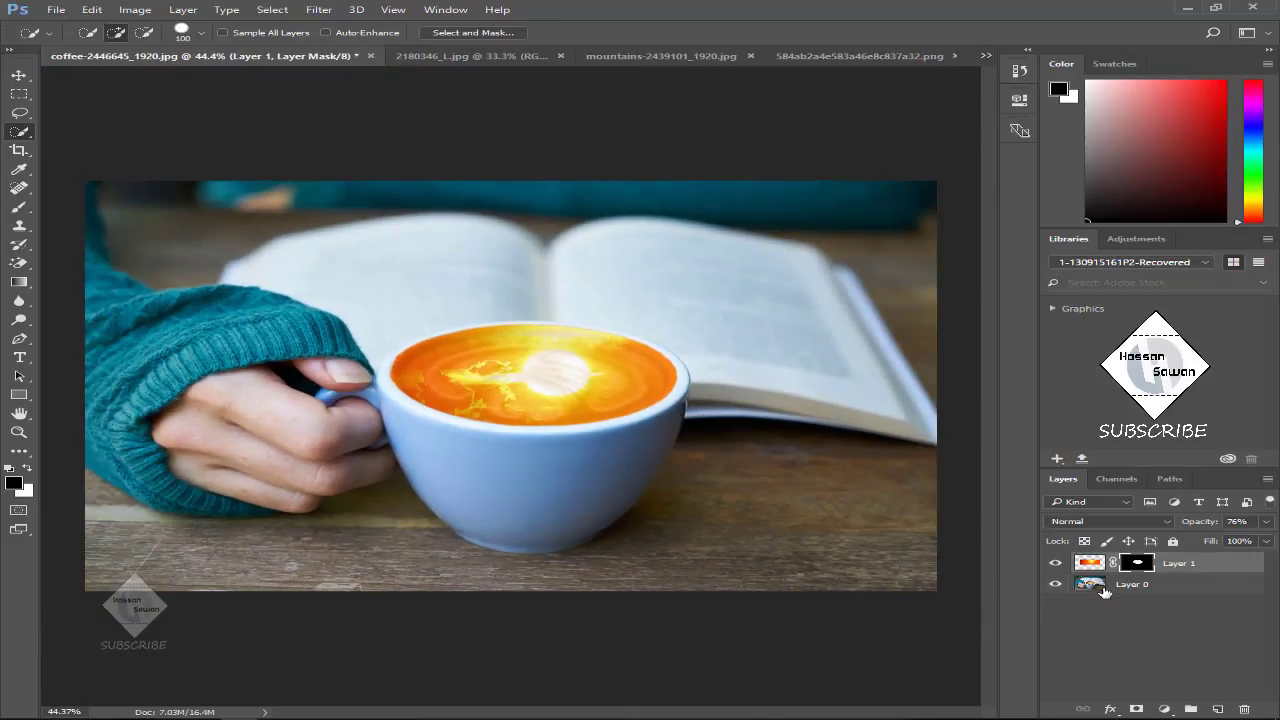
- Lower Layer 1's opacity to about 61%
{"action": "left_click", "coordinate": [1266, 522]}
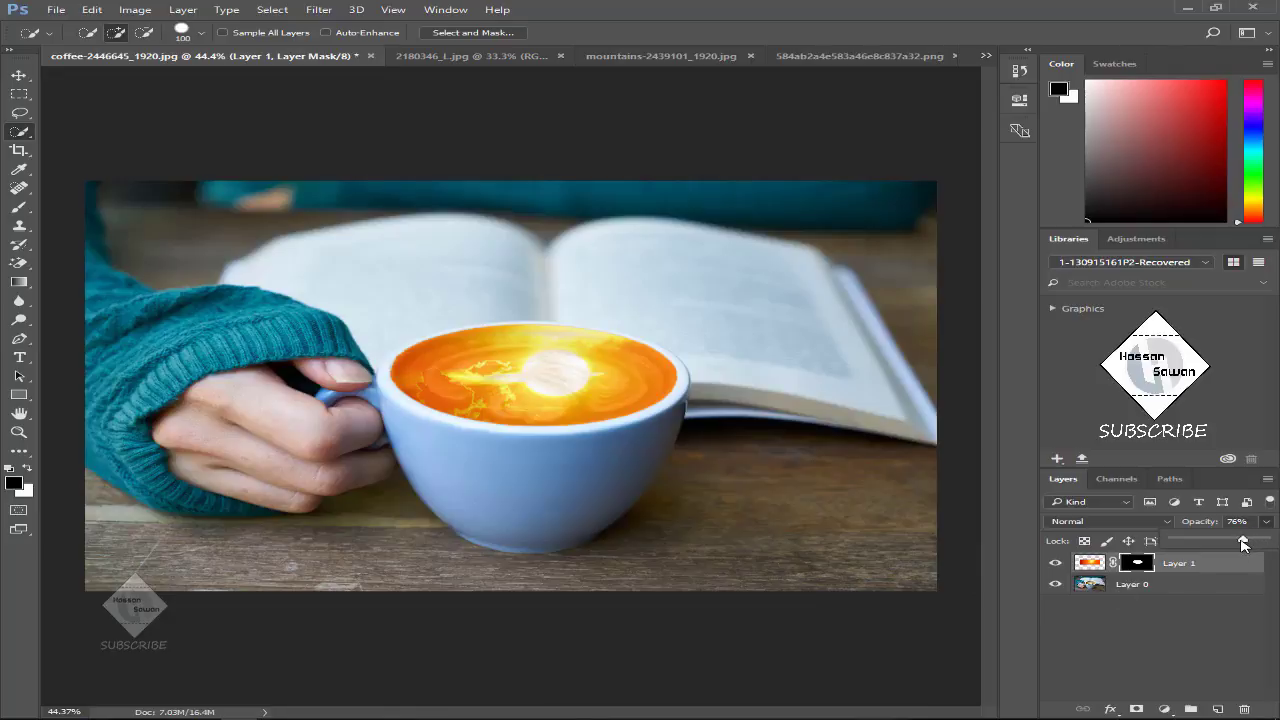
{"action": "left_click_drag", "start_coordinate": [1236, 546], "coordinate": [1235, 546]}
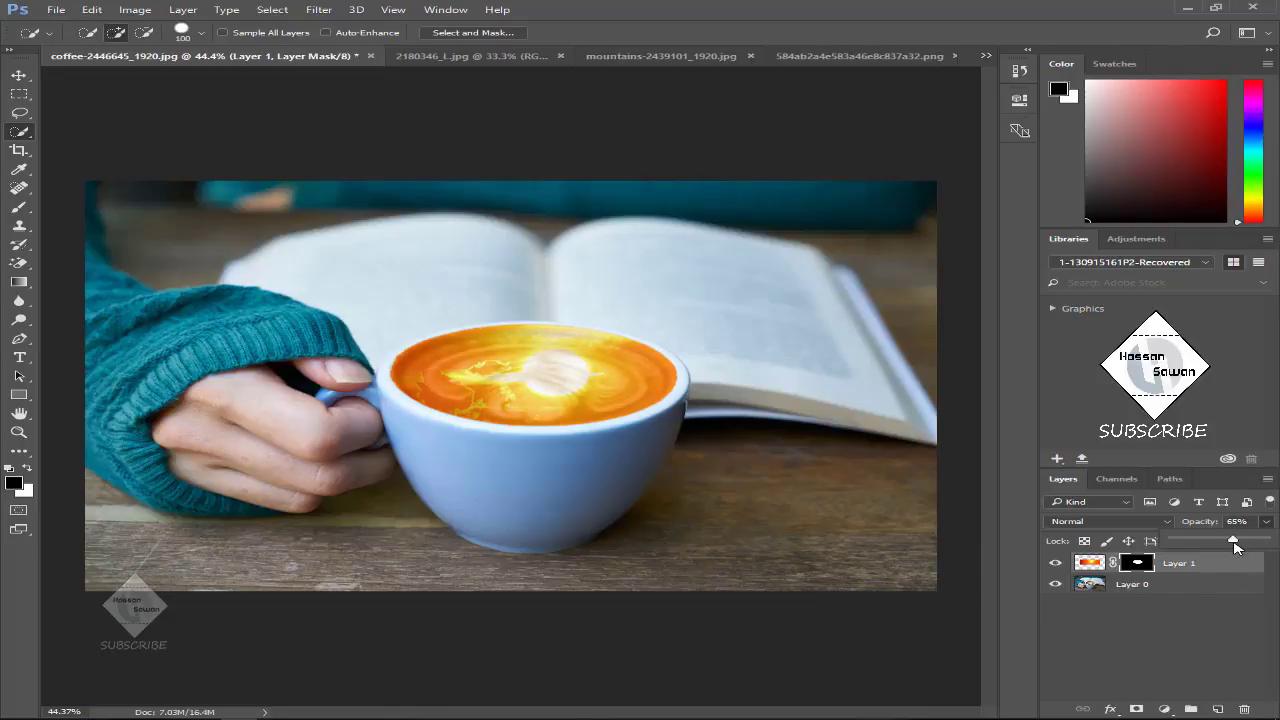
{"action": "left_click", "coordinate": [1160, 635]}
{"action": "left_click", "coordinate": [1196, 564]}
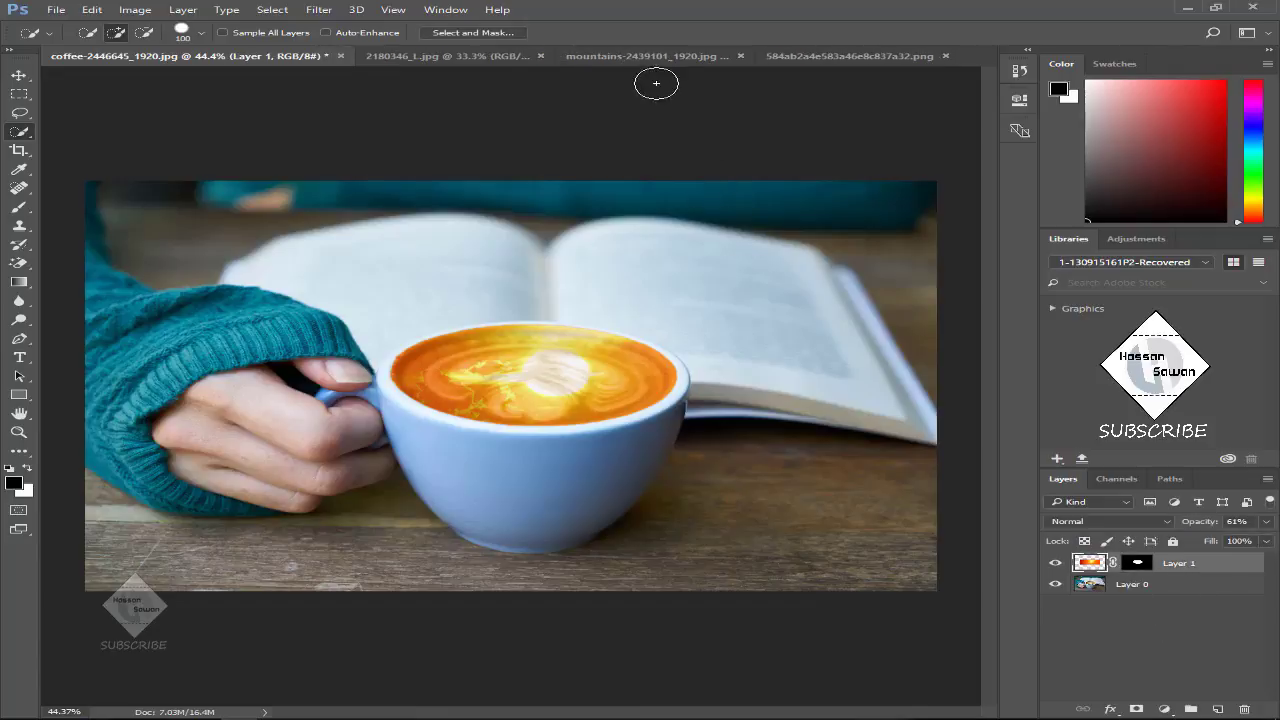
- In the mountains photo, quick-select the central clouds minus the clear sky, then open Select and Mask
{"action": "left_click", "coordinate": [643, 56]}
{"action": "key", "text": "ctrl+0"}
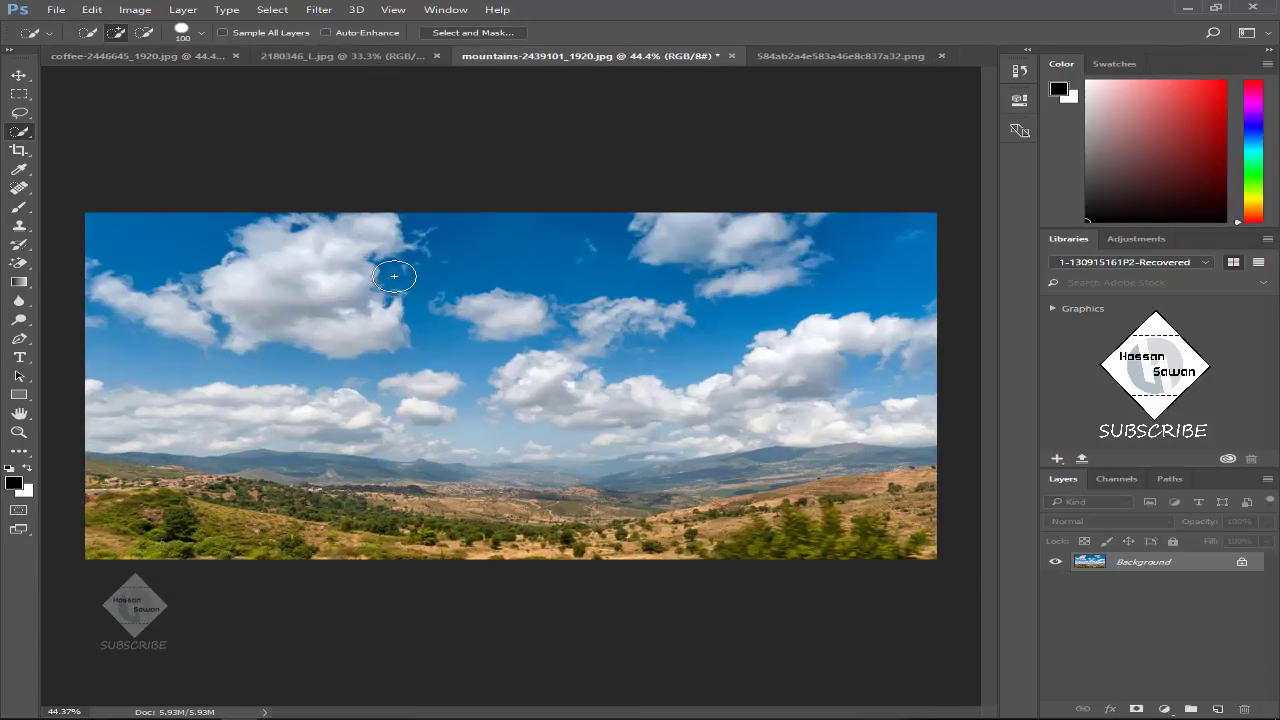
{"action": "mouse_move", "coordinate": [564, 367]}
{"action": "left_mouse_down"}
{"action": "mouse_move", "coordinate": [631, 329]}
{"action": "mouse_move", "coordinate": [508, 317]}
{"action": "mouse_move", "coordinate": [577, 406]}
{"action": "mouse_move", "coordinate": [620, 423]}
{"action": "mouse_move", "coordinate": [706, 440]}
{"action": "mouse_move", "coordinate": [834, 429]}
{"action": "mouse_move", "coordinate": [780, 437]}
{"action": "left_mouse_up"}
{"action": "key", "text": "ctrl+d"}
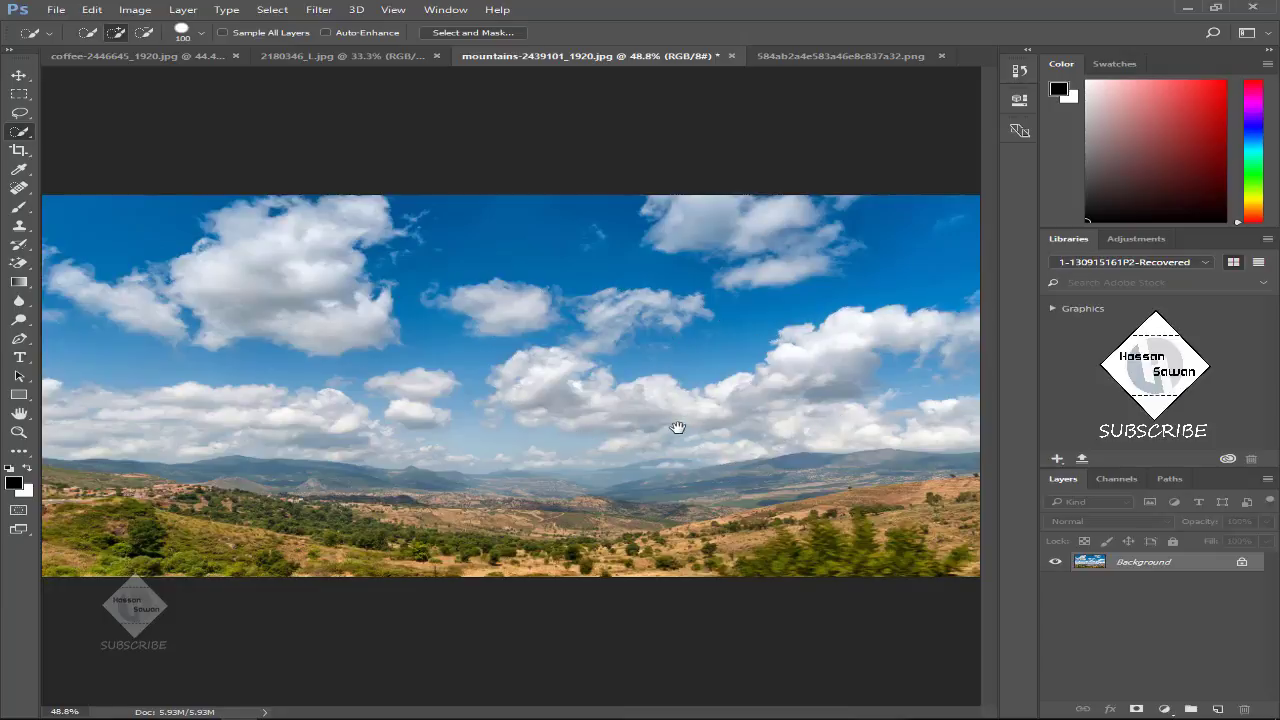
{"action": "key", "text": "ctrl+z"}
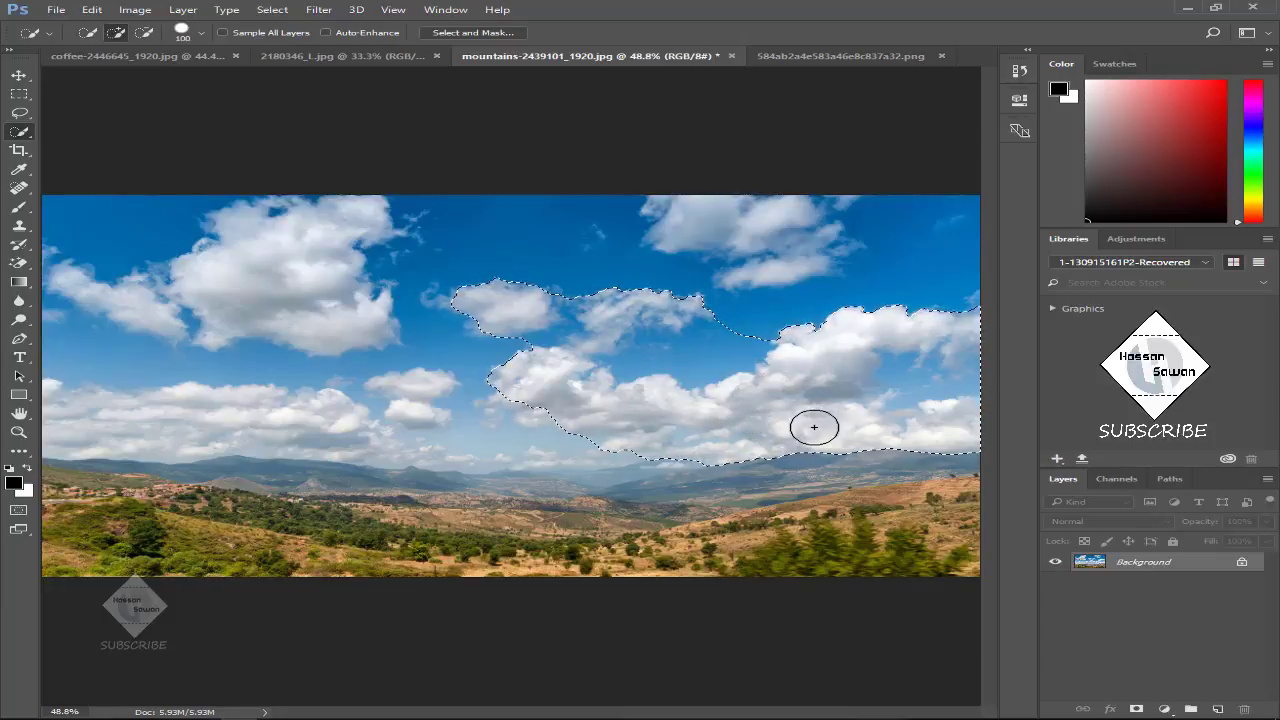
{"action": "left_click_drag", "start_coordinate": [777, 360], "coordinate": [640, 357]}
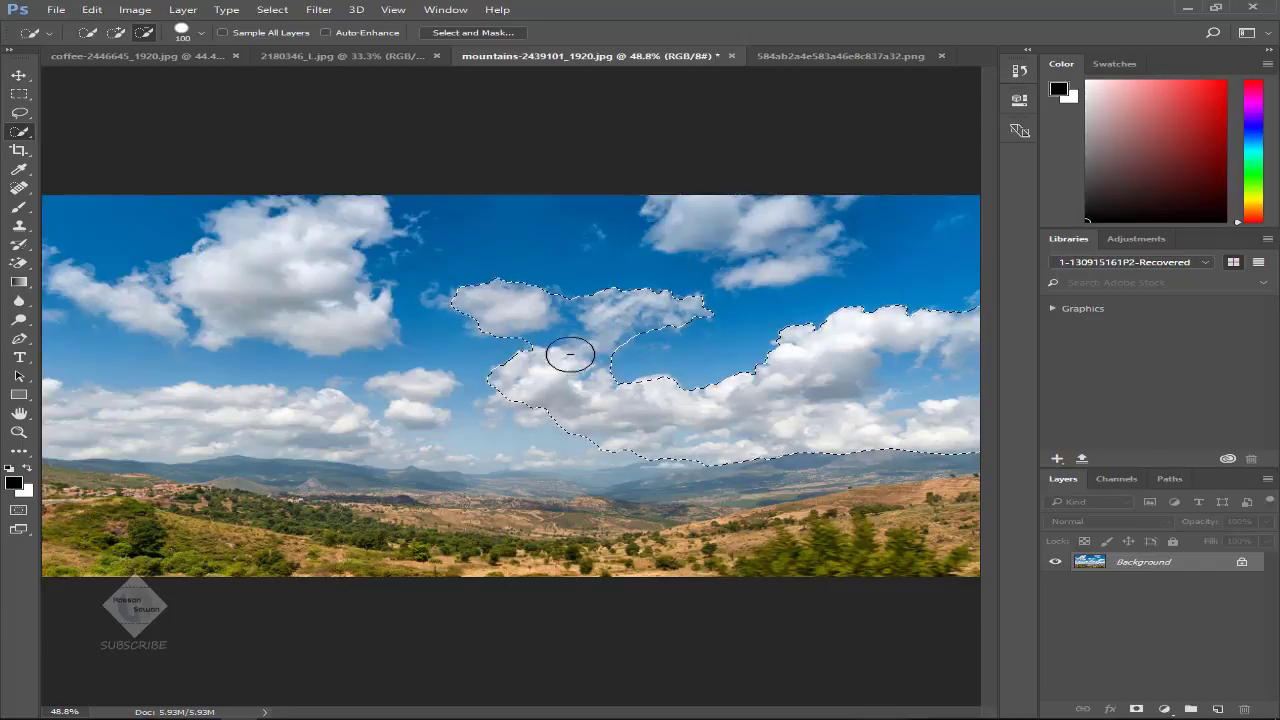
{"action": "key", "text": "alt"}
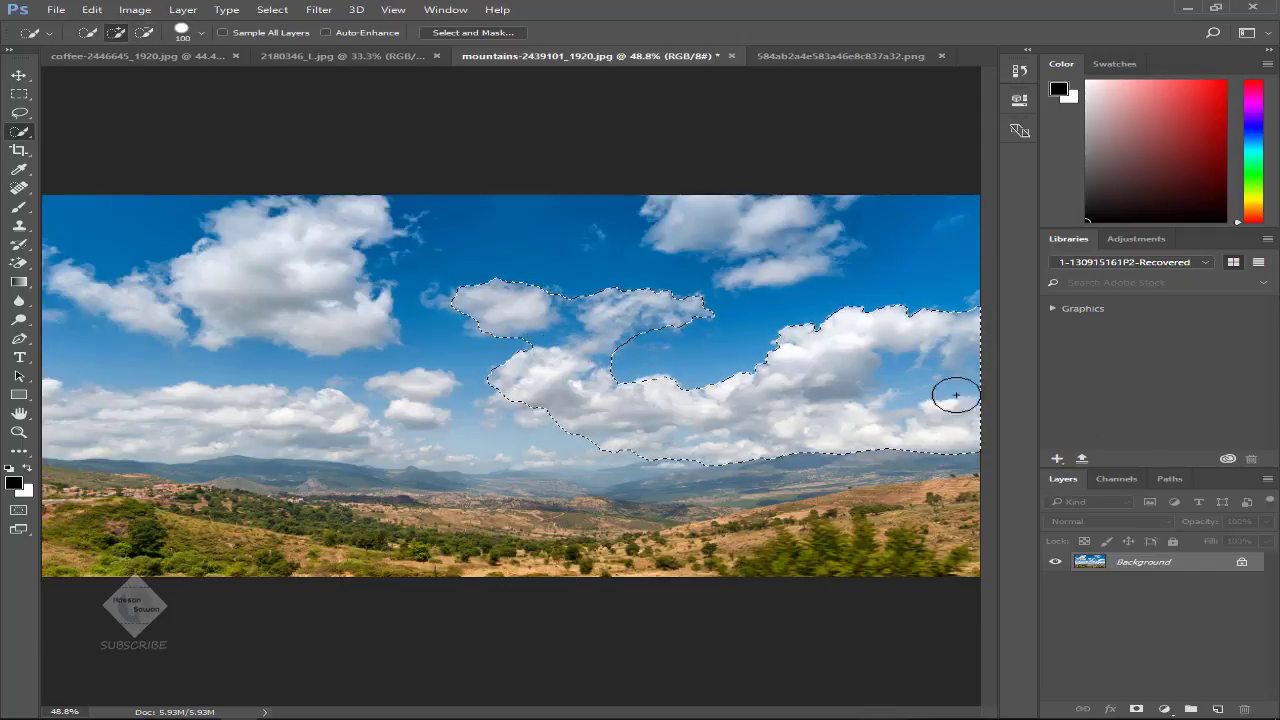
{"action": "left_click", "coordinate": [485, 33]}
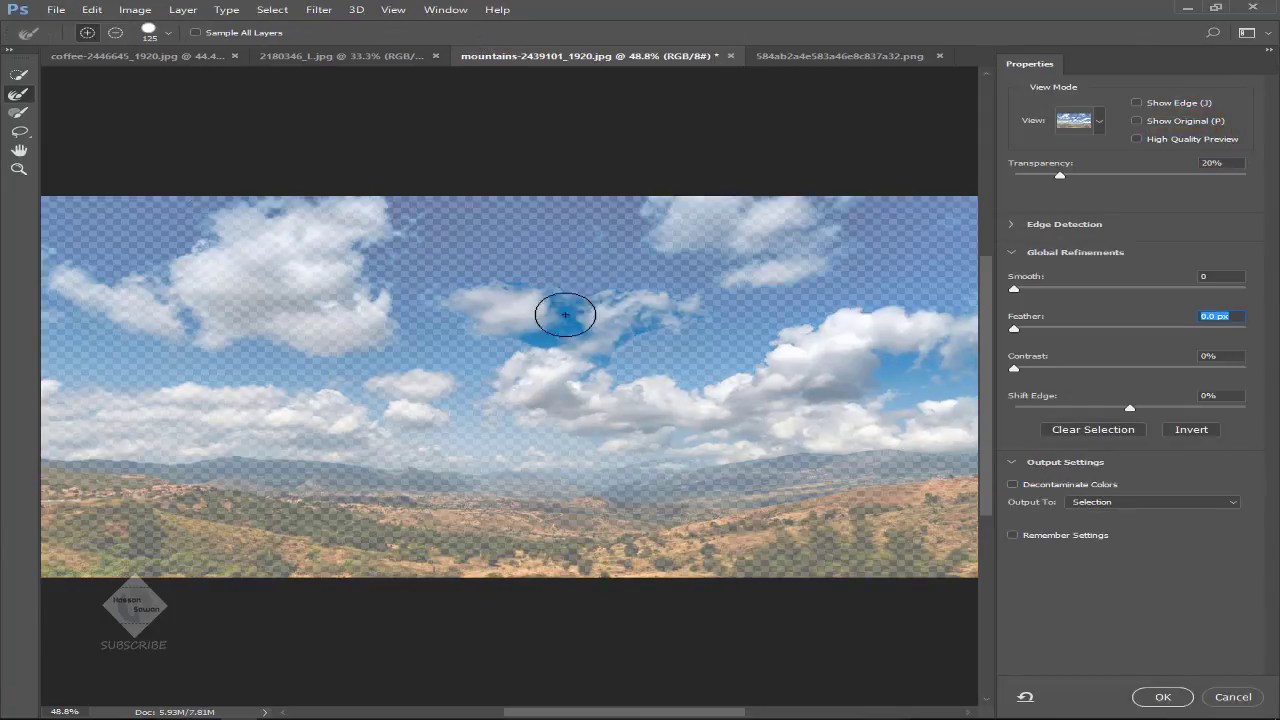
- Refine the cloud edges against the surrounding sky patches
{"action": "left_click_drag", "start_coordinate": [565, 315], "coordinate": [537, 334]}
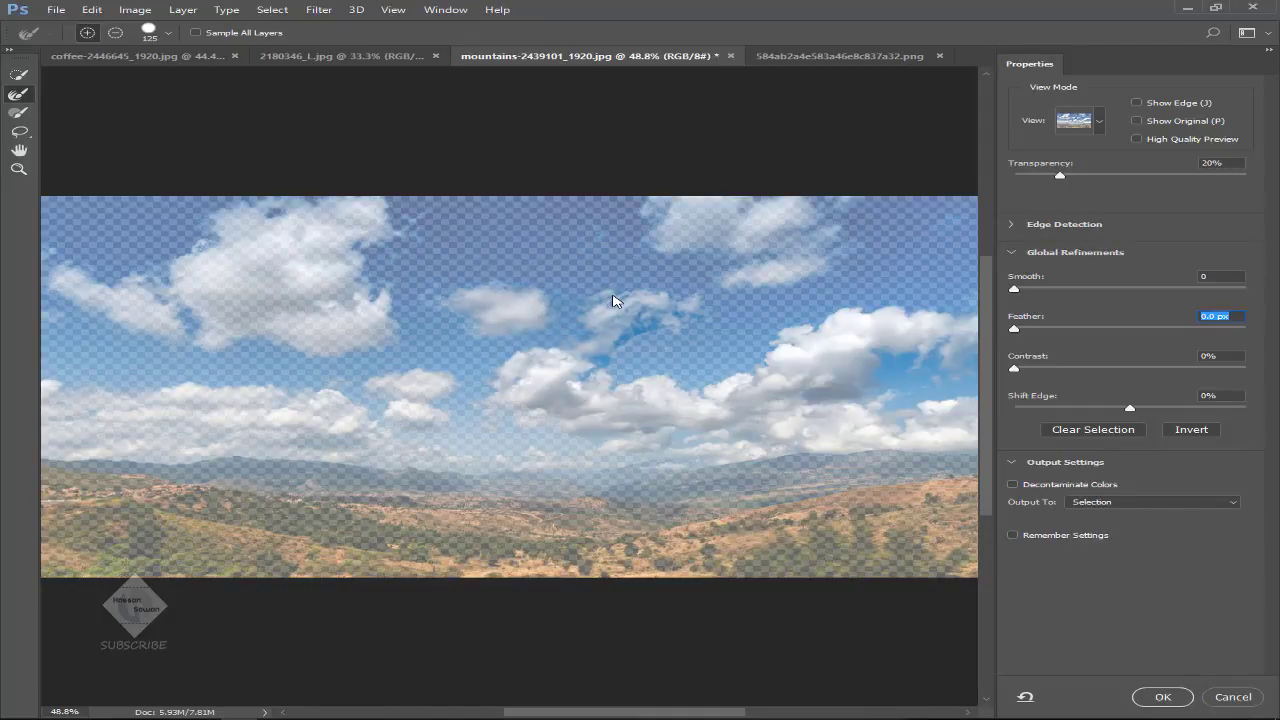
{"action": "left_click_drag", "start_coordinate": [687, 313], "coordinate": [606, 354]}
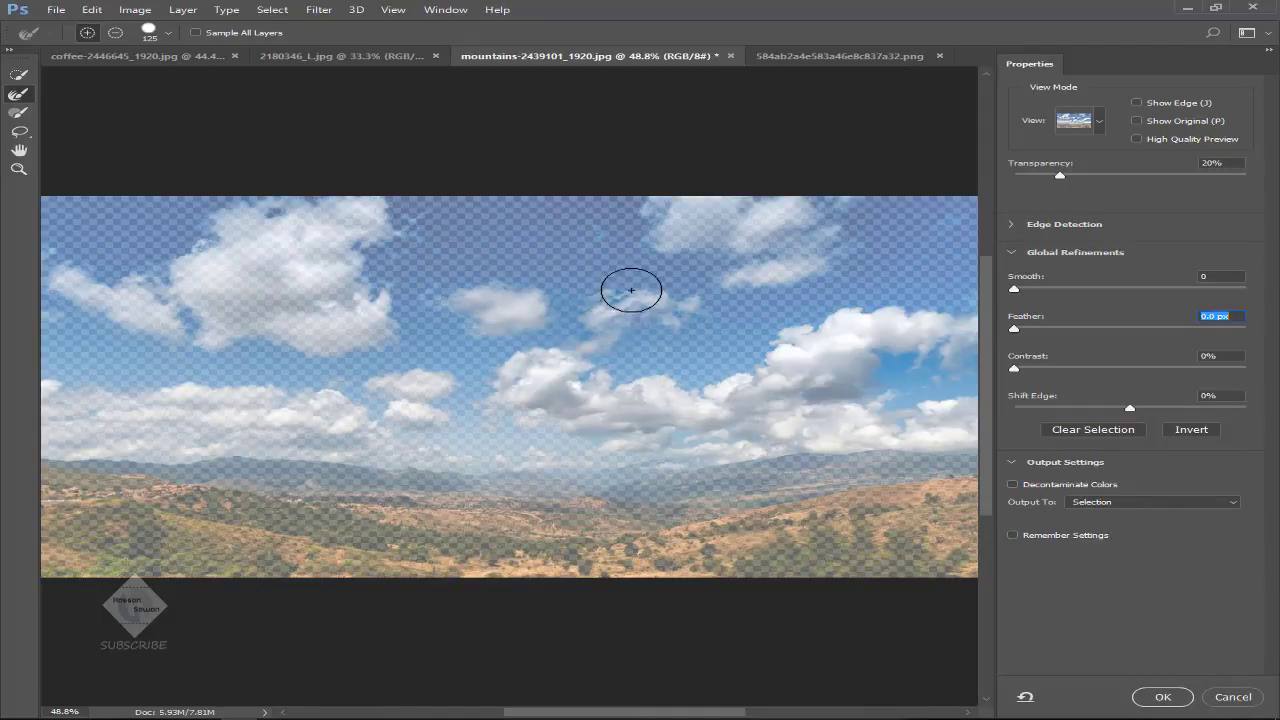
{"action": "left_click_drag", "start_coordinate": [951, 365], "coordinate": [853, 402]}
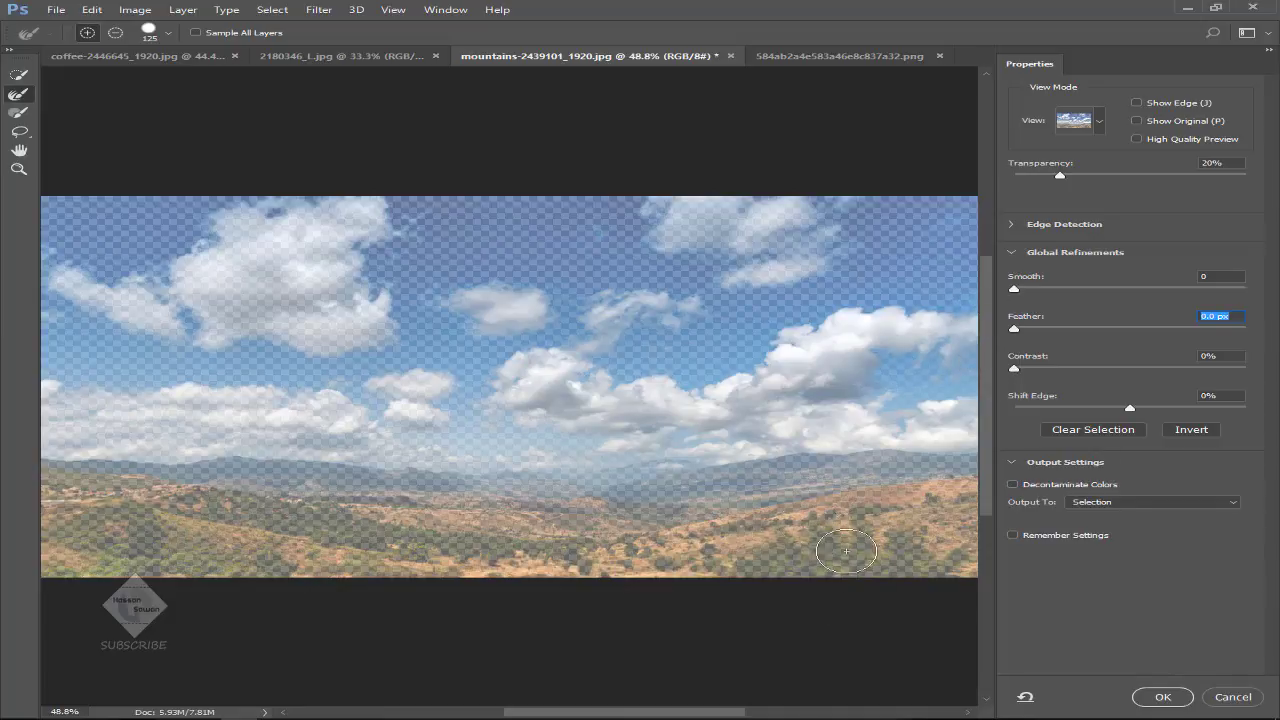
{"action": "left_click_drag", "start_coordinate": [718, 713], "coordinate": [762, 713]}
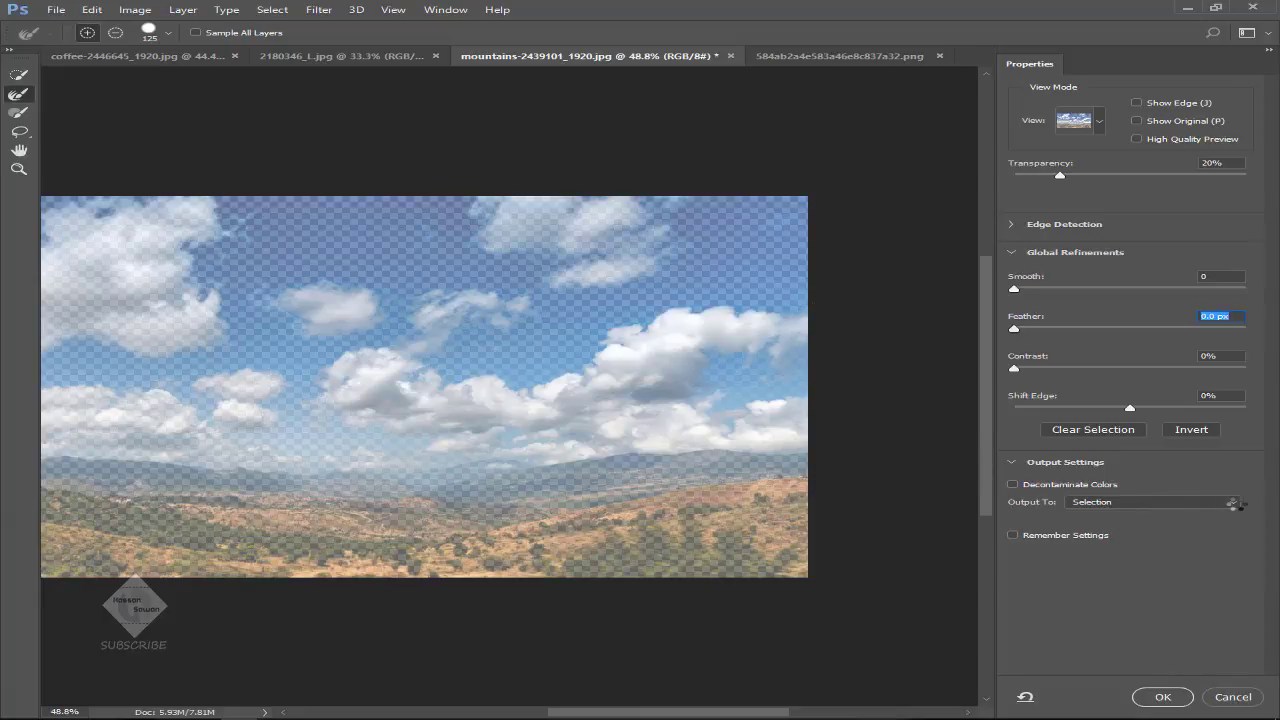
- Output the refined clouds to a new layer
{"action": "left_click", "coordinate": [1236, 504]}
{"action": "left_click", "coordinate": [1174, 525]}
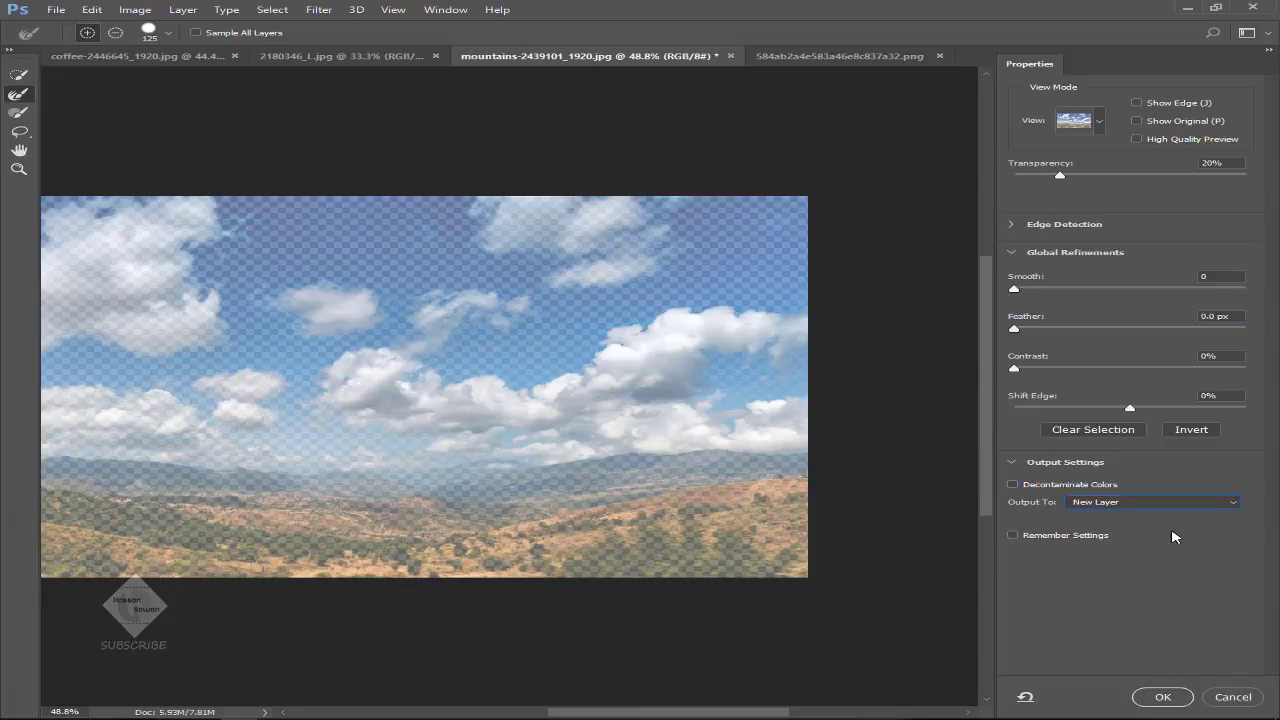
{"action": "left_click", "coordinate": [1162, 697]}
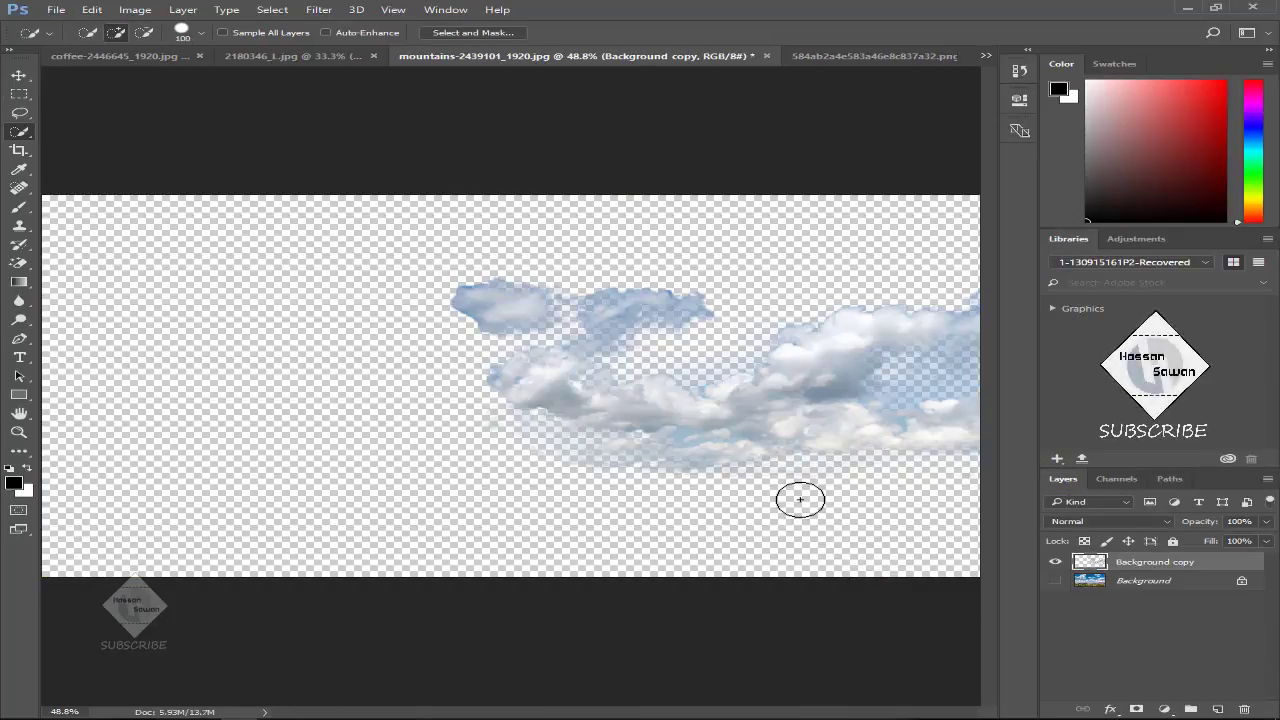
- Move the cloud layer into the coffee document over the cup
{"action": "scroll", "coordinate": [681, 384], "scroll_direction": "down", "scroll_amount": 1}
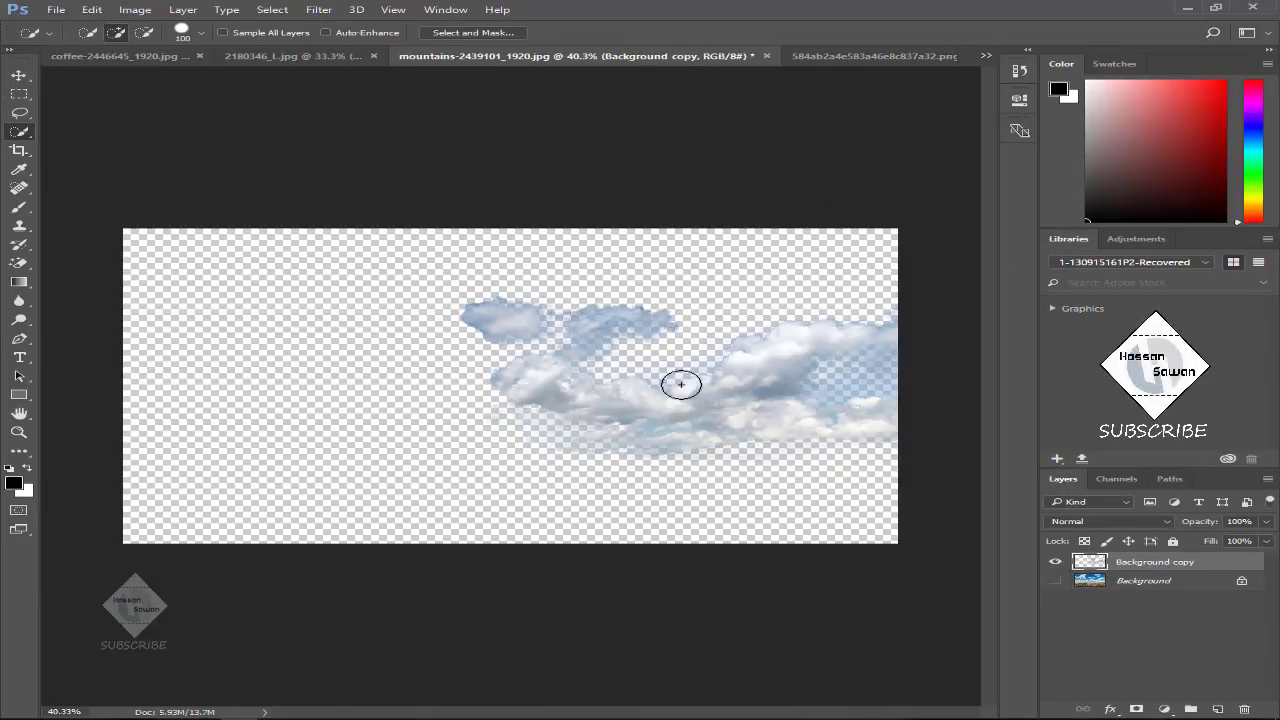
{"action": "left_click", "coordinate": [20, 76]}
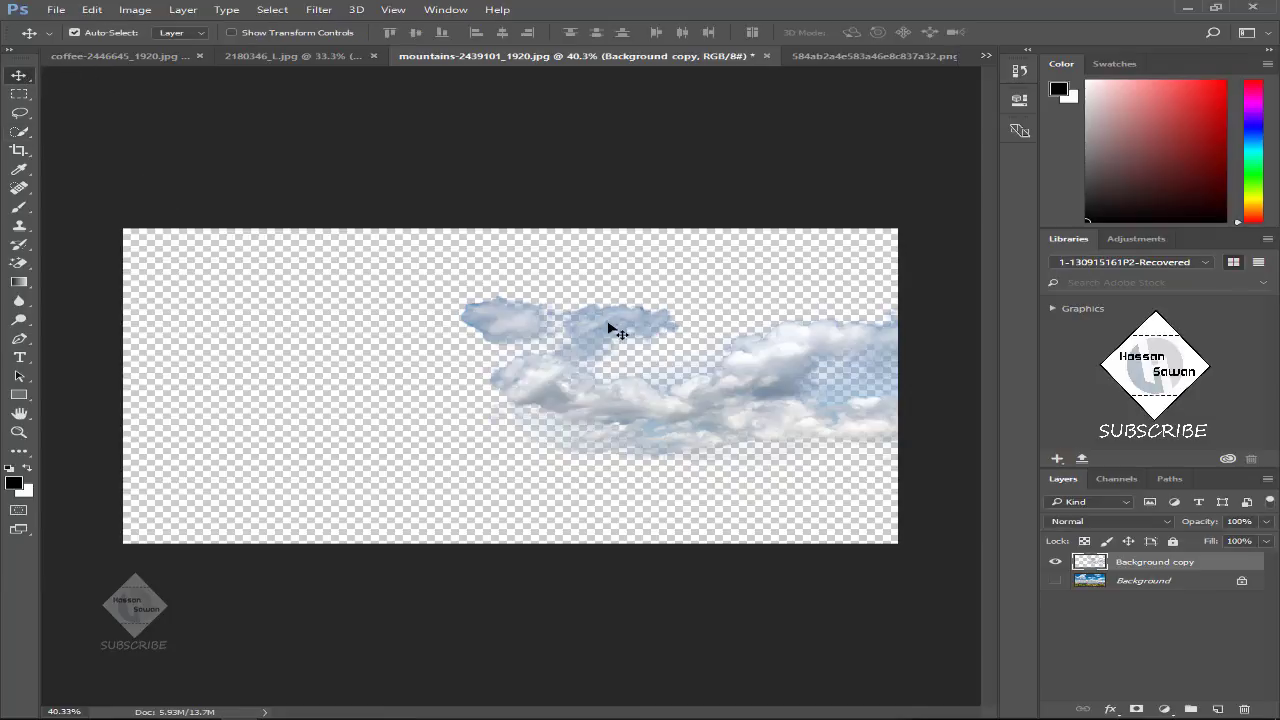
{"action": "mouse_move", "coordinate": [610, 330]}
{"action": "left_mouse_down"}
{"action": "mouse_move", "coordinate": [500, 100]}
{"action": "mouse_move", "coordinate": [157, 55]}
{"action": "mouse_move", "coordinate": [480, 380]}
{"action": "left_mouse_up"}
{"action": "left_click_drag", "start_coordinate": [560, 440], "coordinate": [531, 398]}
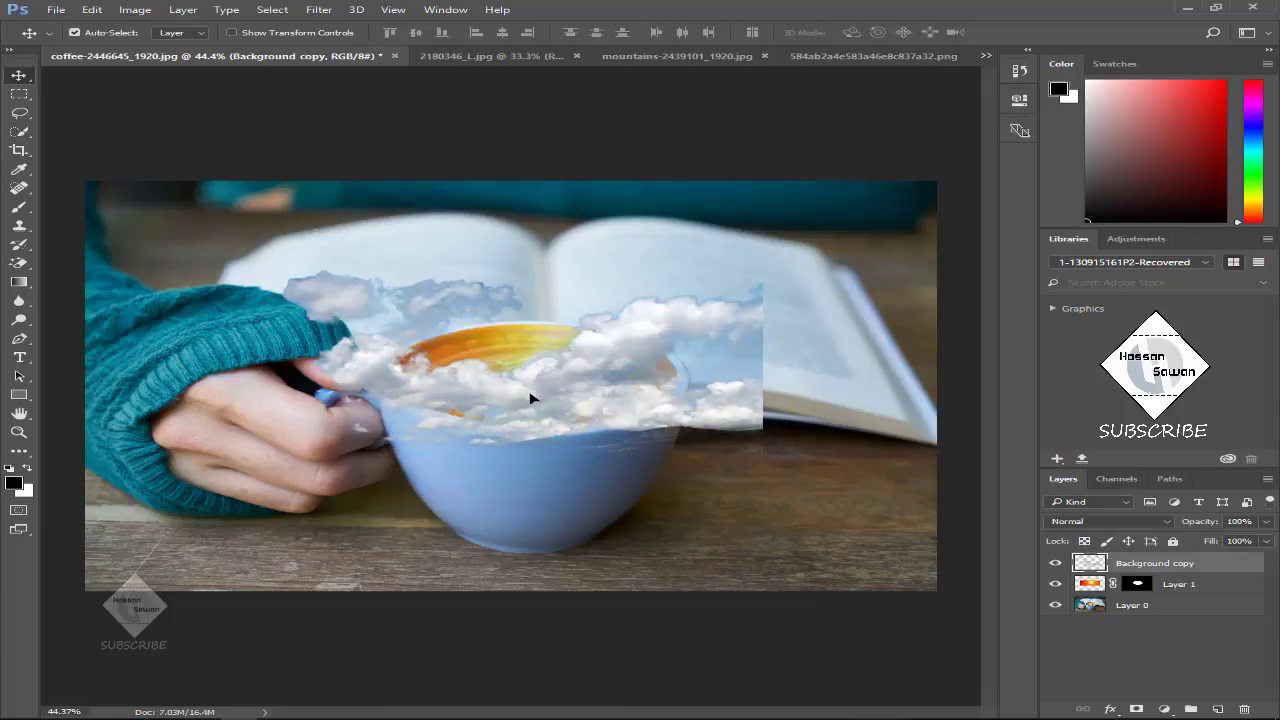
- Pick the regular Eraser variant, then nudge the clouds slightly higher over the cup
{"action": "left_click", "coordinate": [24, 264]}
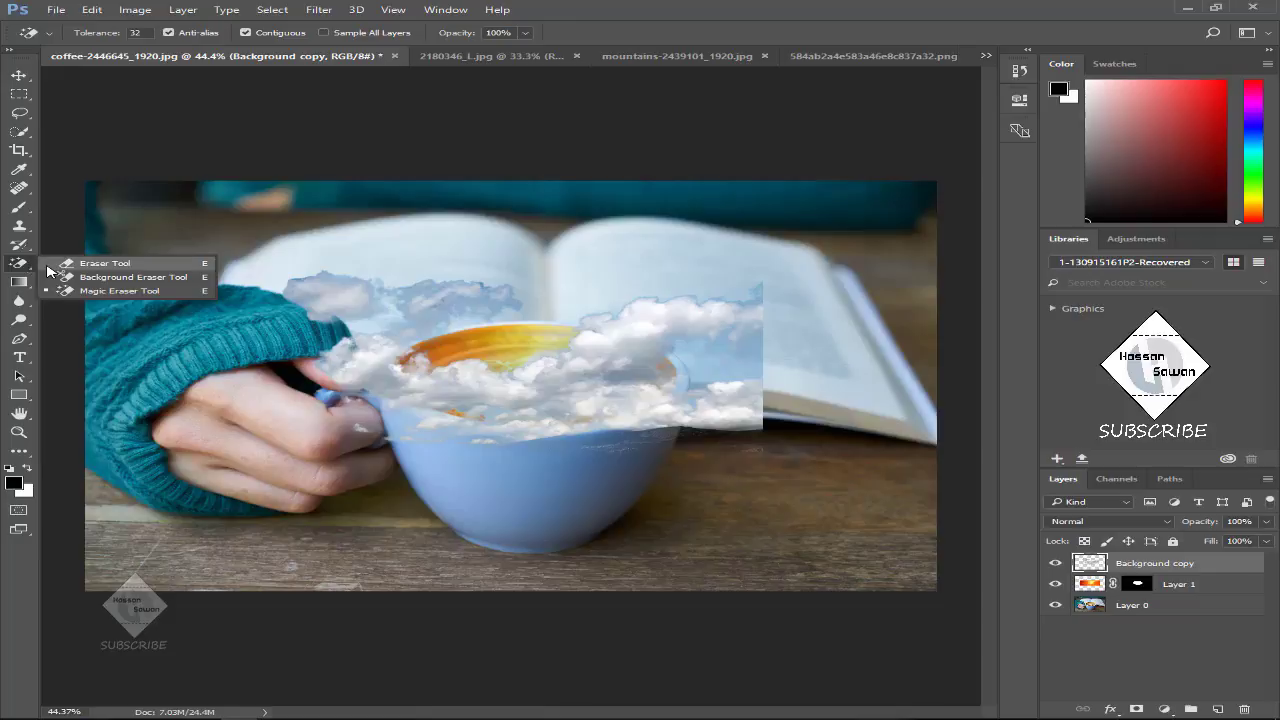
{"action": "left_click", "coordinate": [88, 213]}
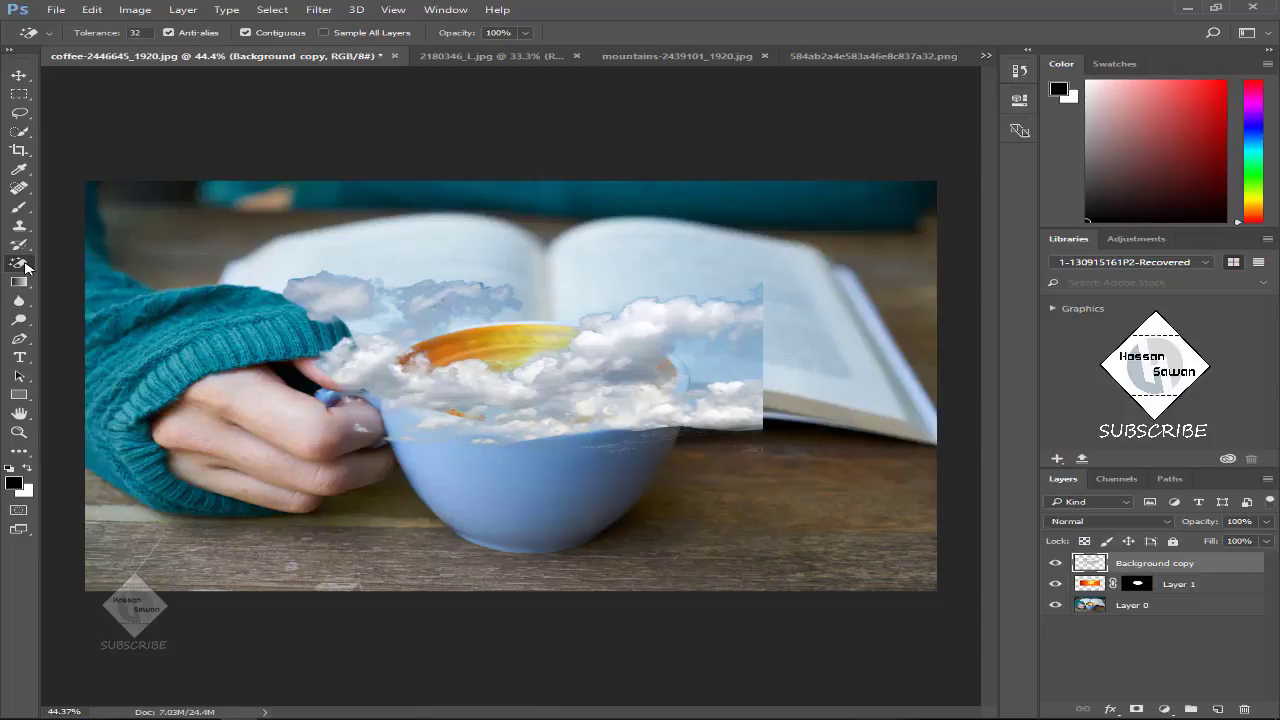
{"action": "right_click", "coordinate": [27, 266]}
{"action": "left_click", "coordinate": [90, 262]}
{"action": "left_click", "coordinate": [21, 76]}
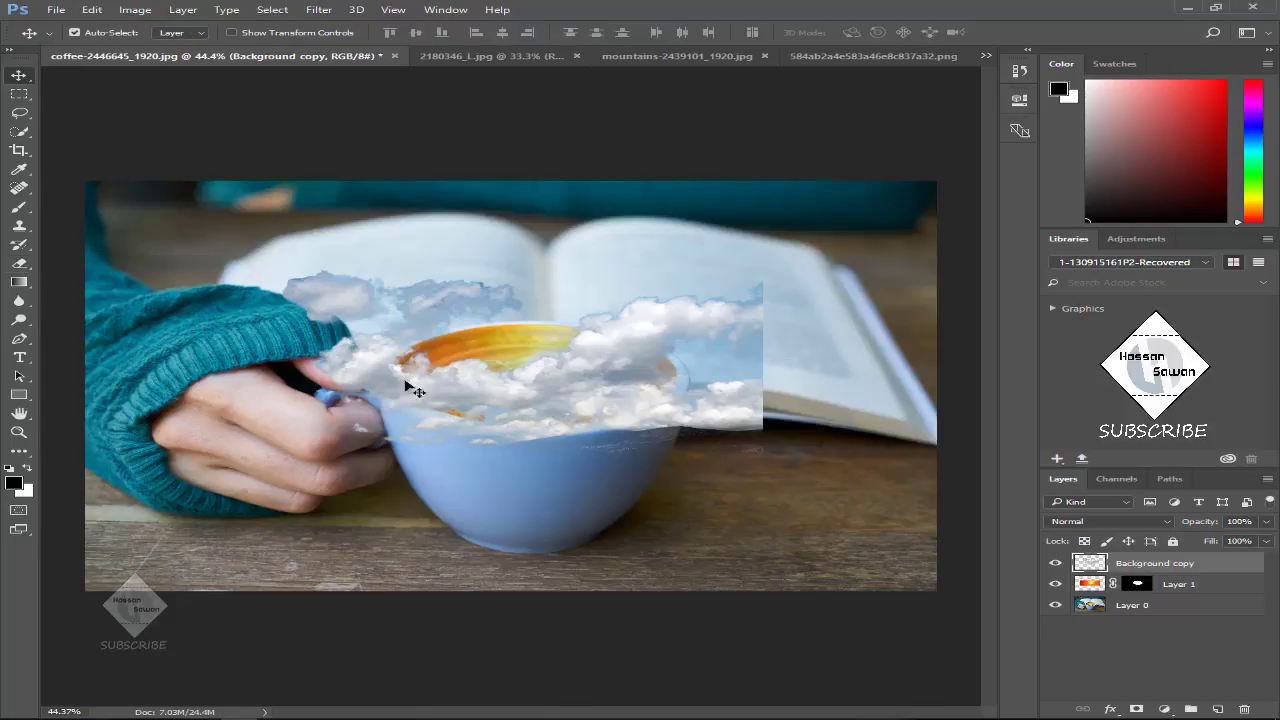
{"action": "mouse_move", "coordinate": [490, 400]}
{"action": "left_mouse_down"}
{"action": "mouse_move", "coordinate": [490, 385]}
{"action": "mouse_move", "coordinate": [551, 420]}
{"action": "left_mouse_up"}
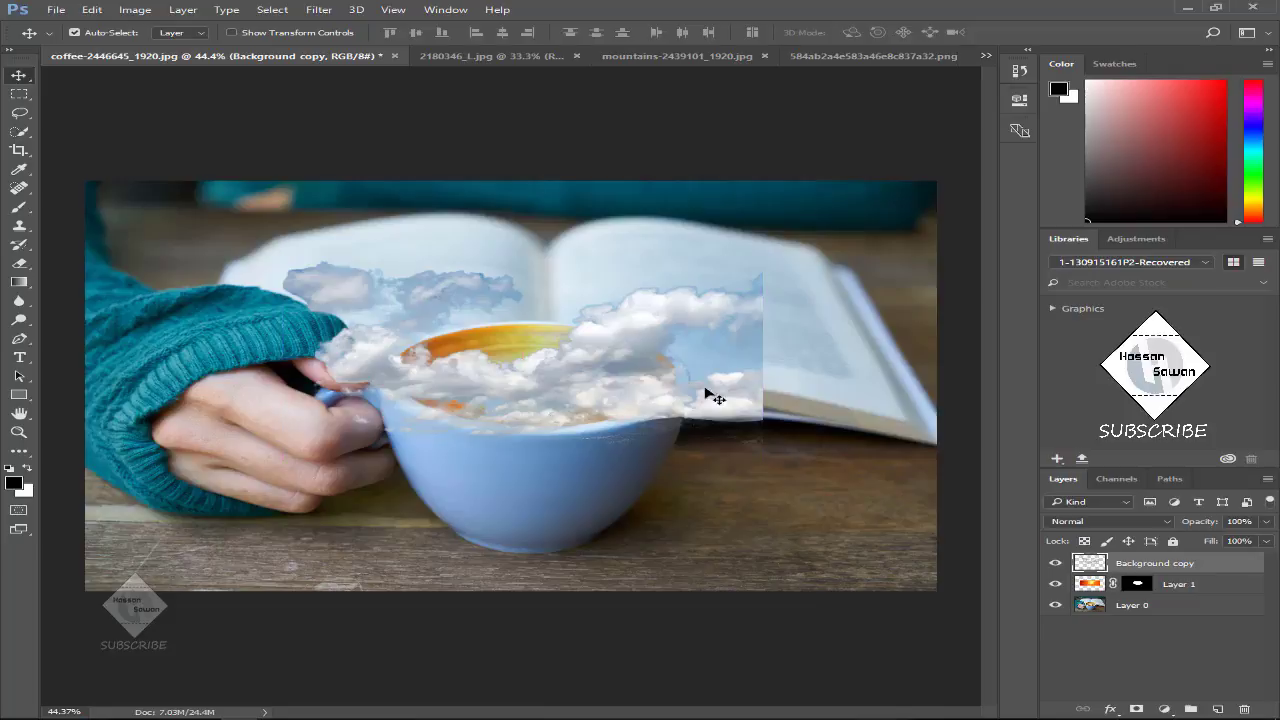
{"action": "key", "text": "alt"}
- Add a black mask to the clouds, paint them back over the coffee, and hide them over the book edge
{"action": "left_click", "coordinate": [1139, 709], "text": "alt"}
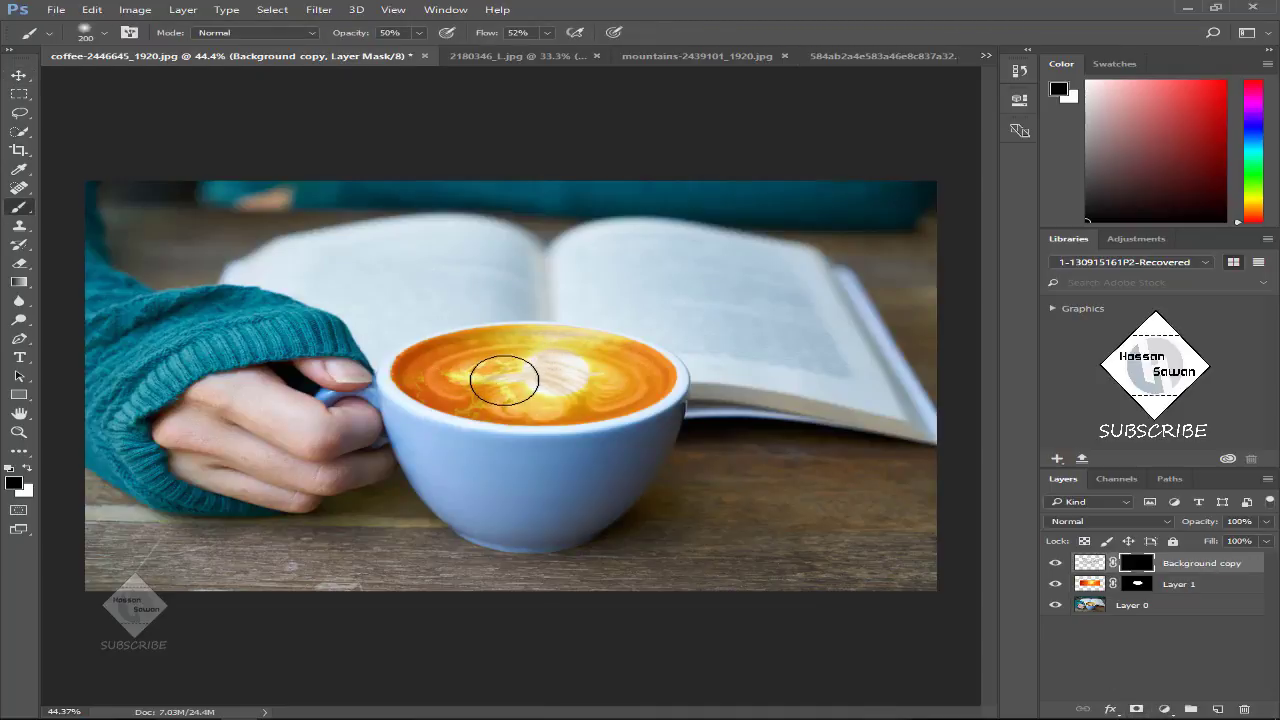
{"action": "mouse_move", "coordinate": [504, 380]}
{"action": "left_mouse_down"}
{"action": "mouse_move", "coordinate": [400, 334]}
{"action": "mouse_move", "coordinate": [443, 296]}
{"action": "mouse_move", "coordinate": [463, 377]}
{"action": "mouse_move", "coordinate": [660, 332]}
{"action": "mouse_move", "coordinate": [689, 397]}
{"action": "mouse_move", "coordinate": [531, 371]}
{"action": "mouse_move", "coordinate": [385, 293]}
{"action": "mouse_move", "coordinate": [494, 380]}
{"action": "mouse_move", "coordinate": [674, 403]}
{"action": "mouse_move", "coordinate": [637, 345]}
{"action": "mouse_move", "coordinate": [651, 306]}
{"action": "mouse_move", "coordinate": [569, 394]}
{"action": "mouse_move", "coordinate": [569, 354]}
{"action": "mouse_move", "coordinate": [439, 379]}
{"action": "mouse_move", "coordinate": [745, 395]}
{"action": "left_mouse_up"}
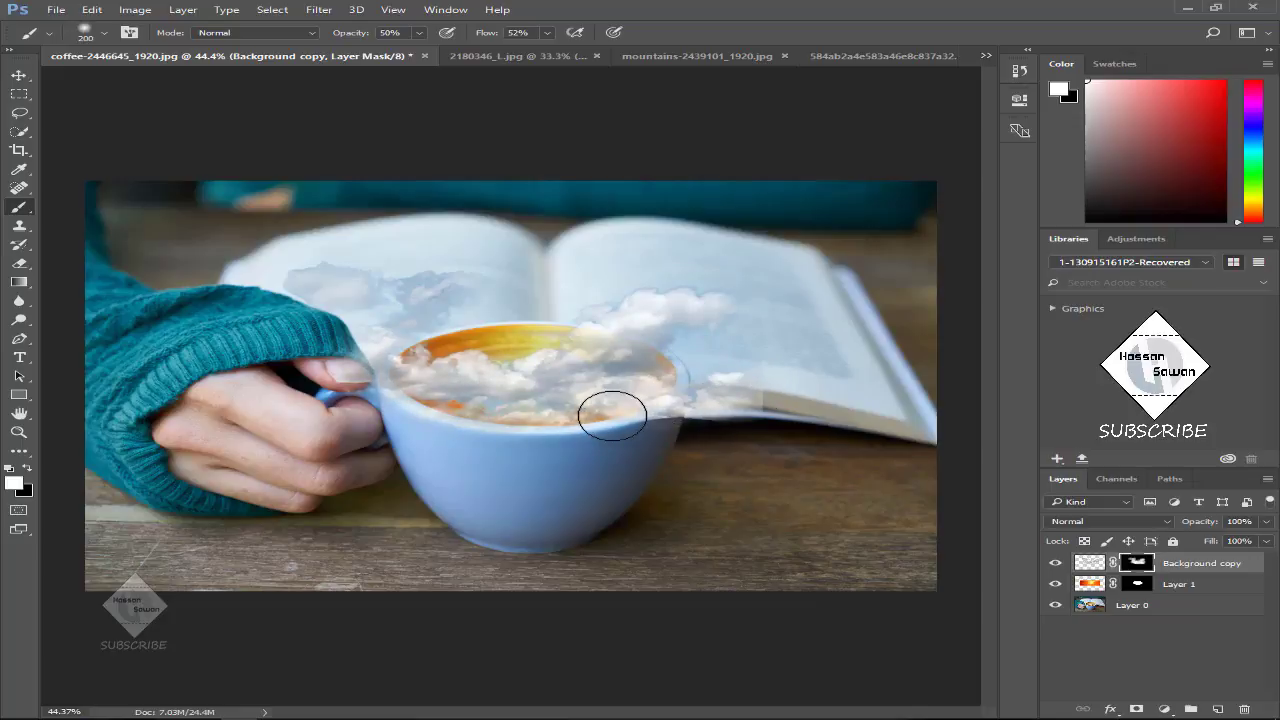
{"action": "scroll", "coordinate": [814, 369], "scroll_direction": "up", "scroll_amount": 3}
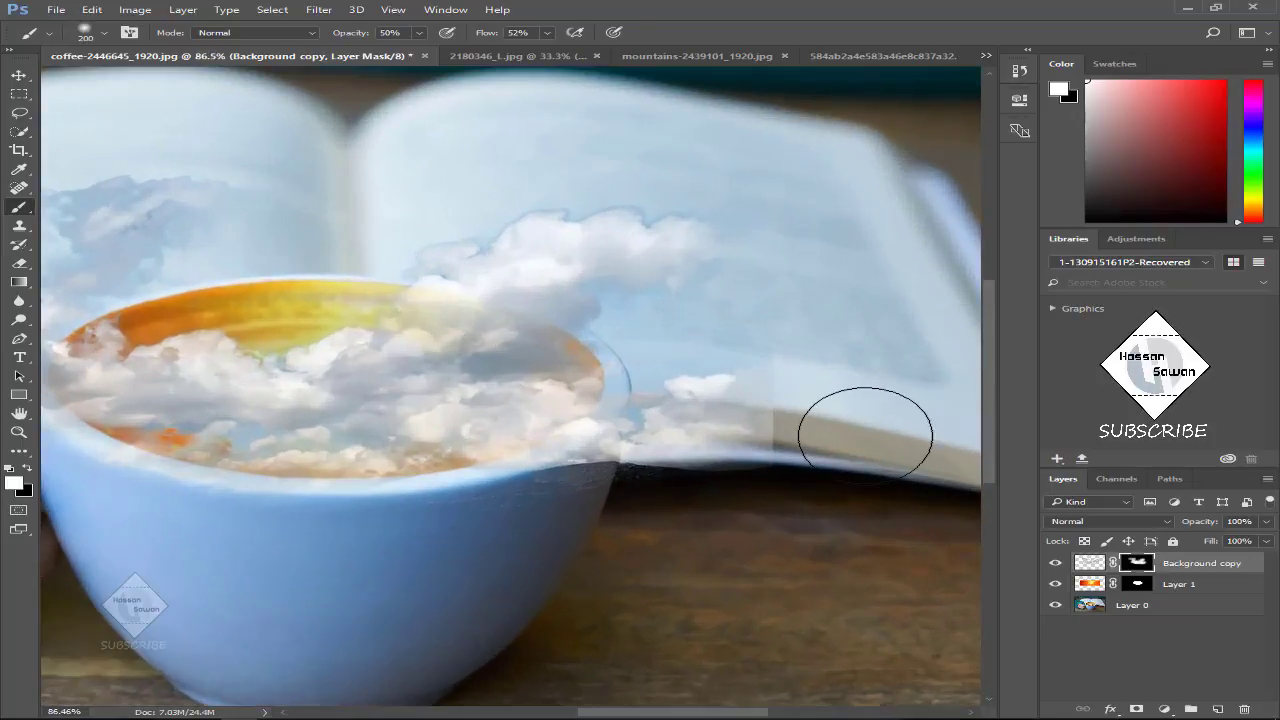
{"action": "scroll", "coordinate": [865, 433], "scroll_direction": "up", "scroll_amount": 2}
{"action": "key", "text": "x"}
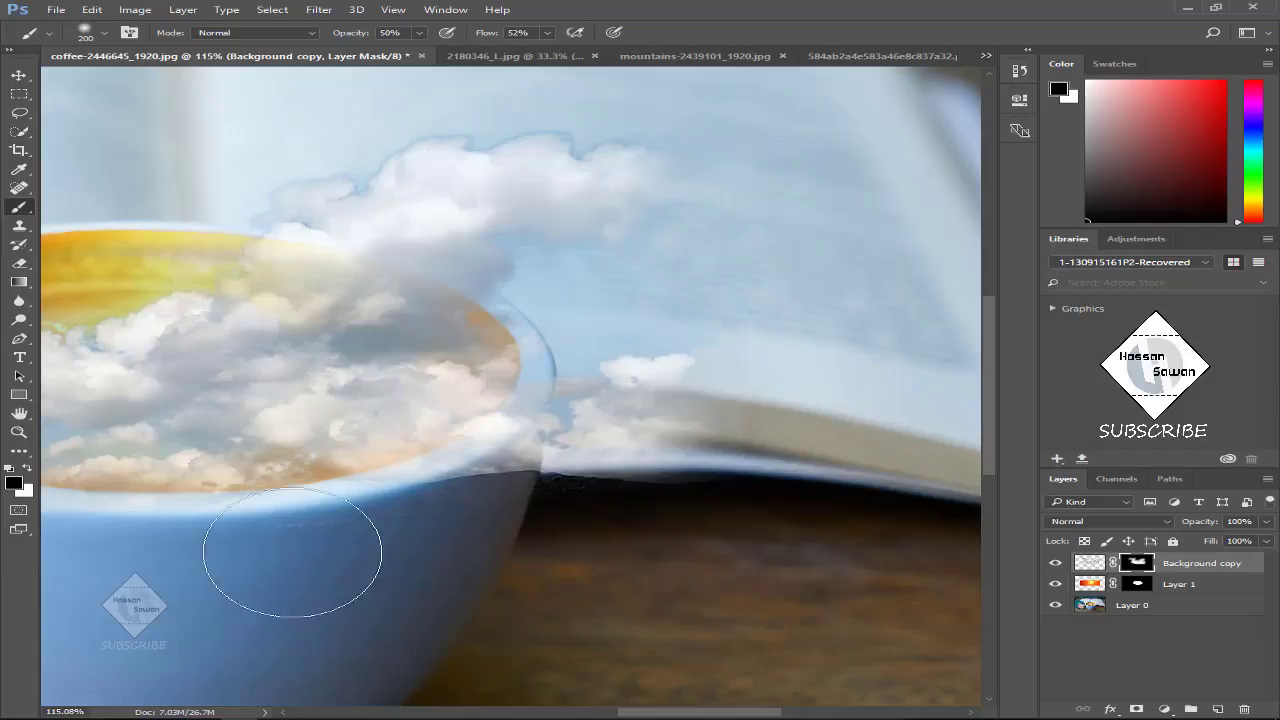
{"action": "left_click_drag", "start_coordinate": [528, 549], "coordinate": [674, 528]}
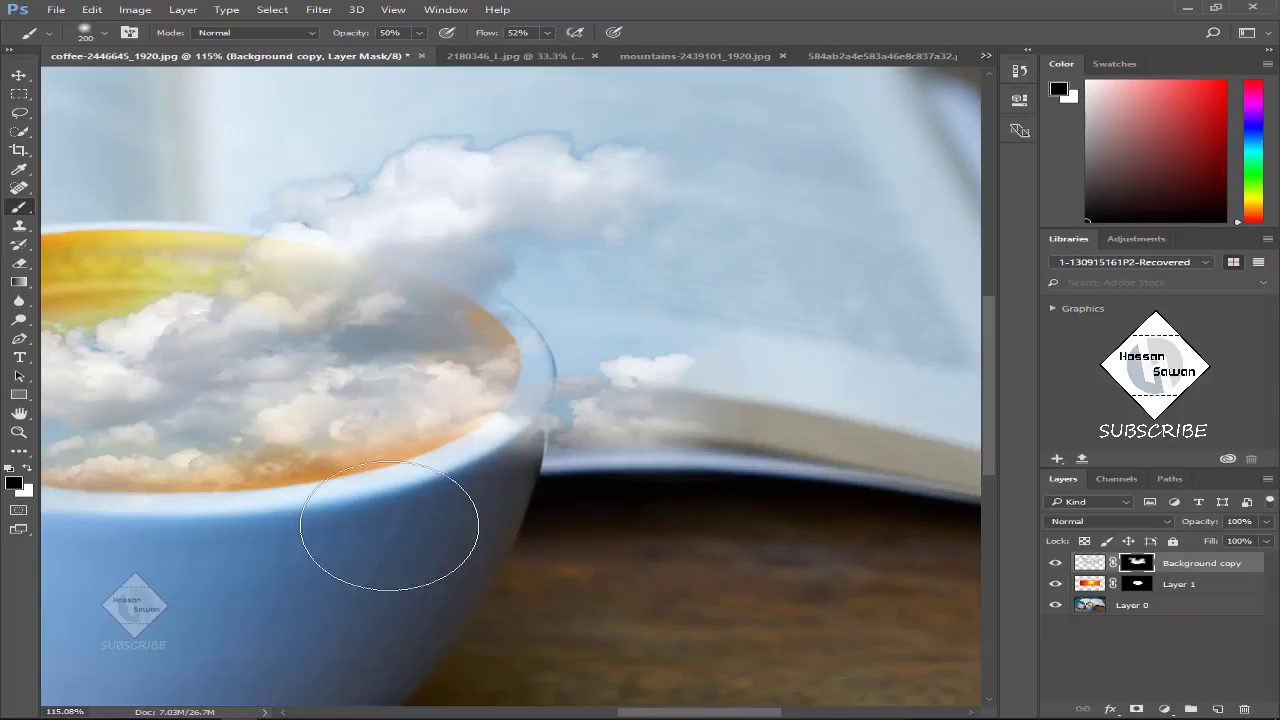
- Set the brush to 67% opacity and 64% flow, and pan to the cup handle
{"action": "left_click", "coordinate": [419, 33]}
{"action": "left_click", "coordinate": [547, 33]}
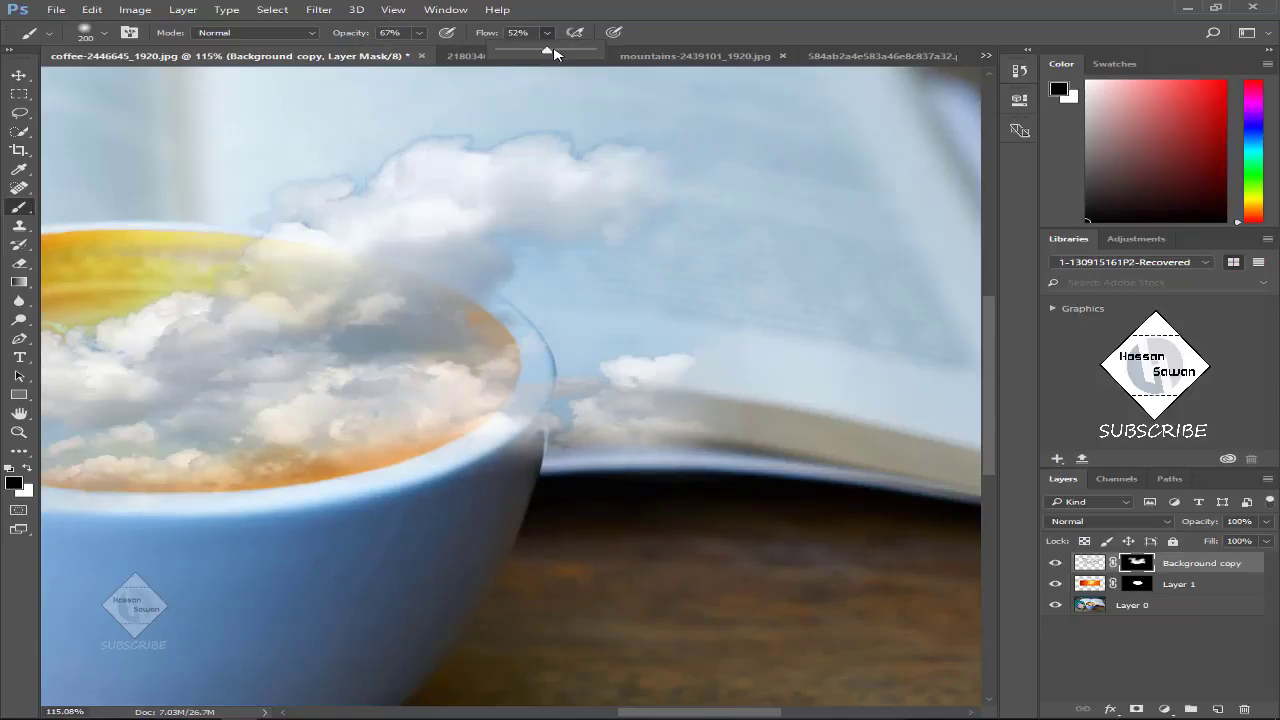
{"action": "left_click", "coordinate": [543, 471]}
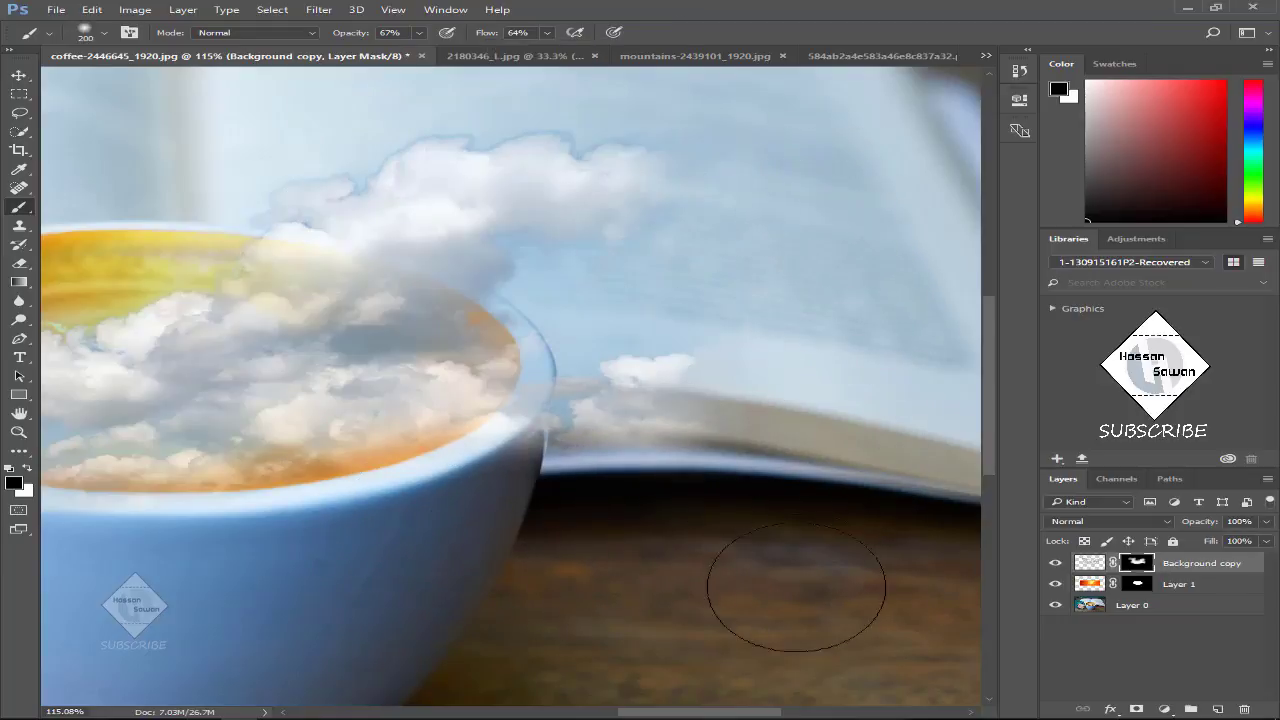
{"action": "left_click_drag", "start_coordinate": [536, 612], "coordinate": [863, 605]}
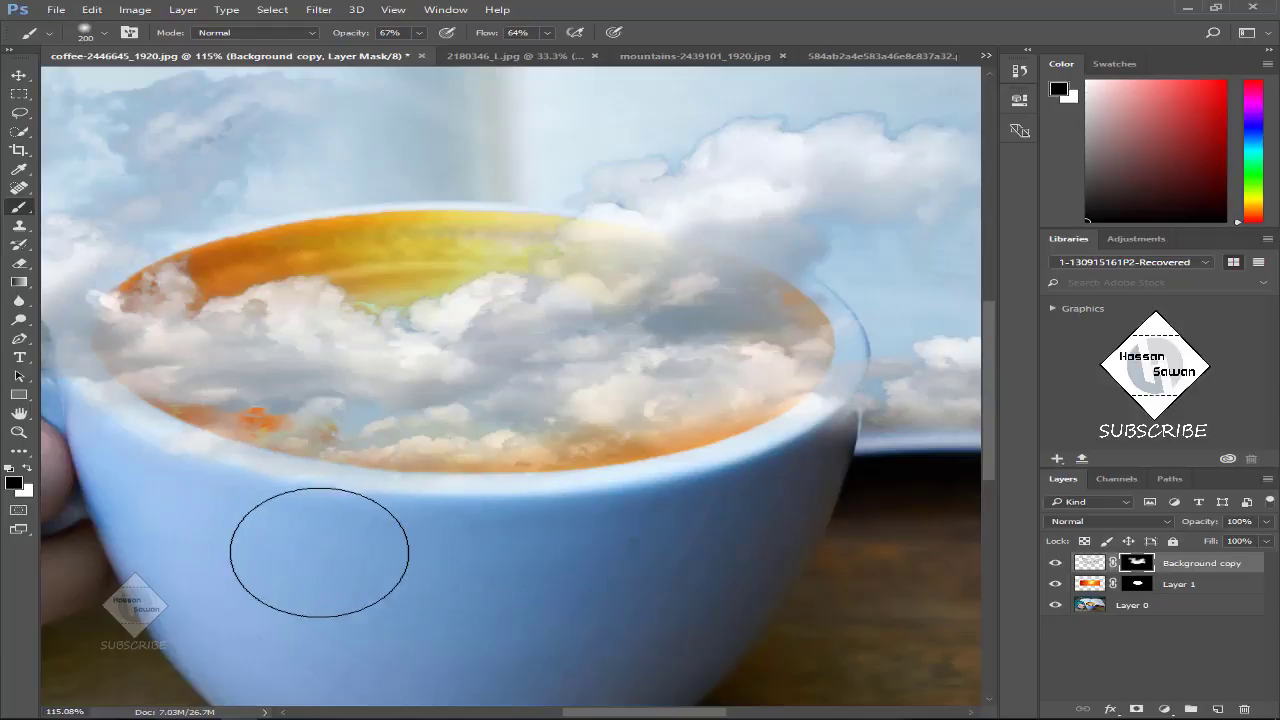
{"action": "left_click_drag", "start_coordinate": [165, 532], "coordinate": [512, 584]}
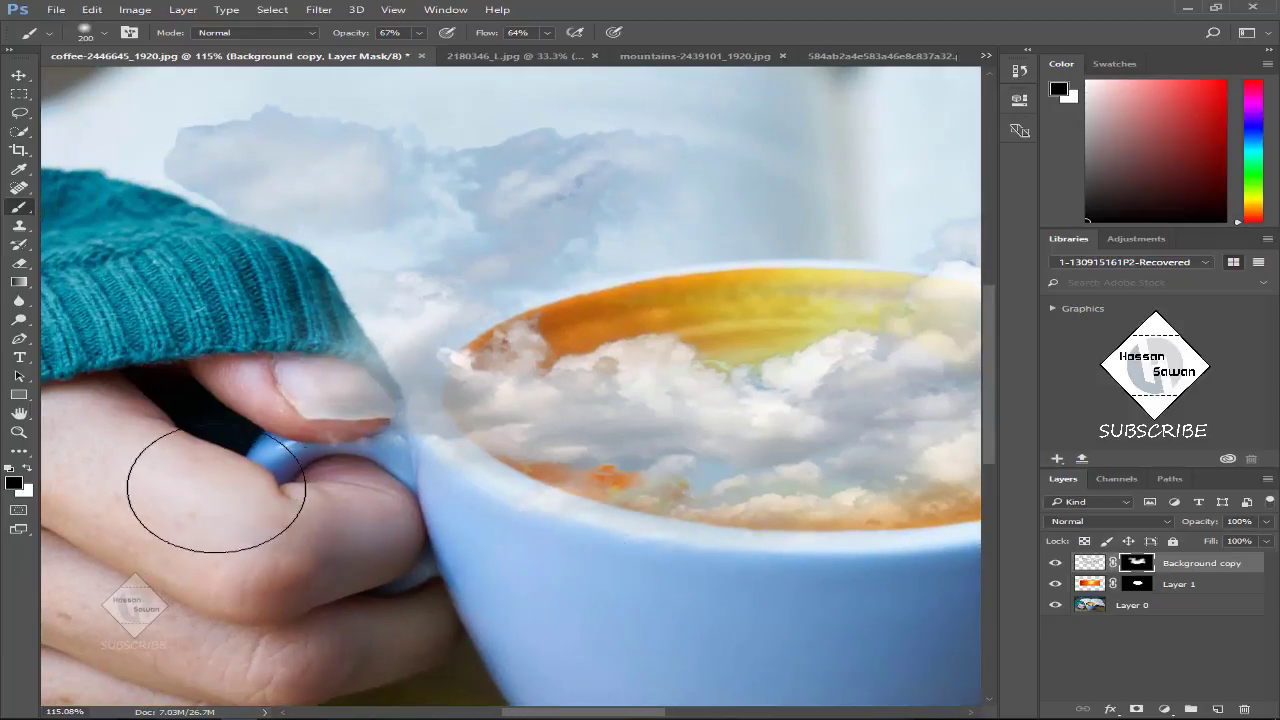
- With a 48% opacity, 41% flow brush, mask the centre clouds to reveal the sun
{"action": "scroll", "coordinate": [614, 500], "scroll_direction": "down", "scroll_amount": 2}
{"action": "scroll", "coordinate": [757, 486], "scroll_direction": "down", "scroll_amount": 2}
{"action": "scroll", "coordinate": [823, 480], "scroll_direction": "down", "scroll_amount": 2}
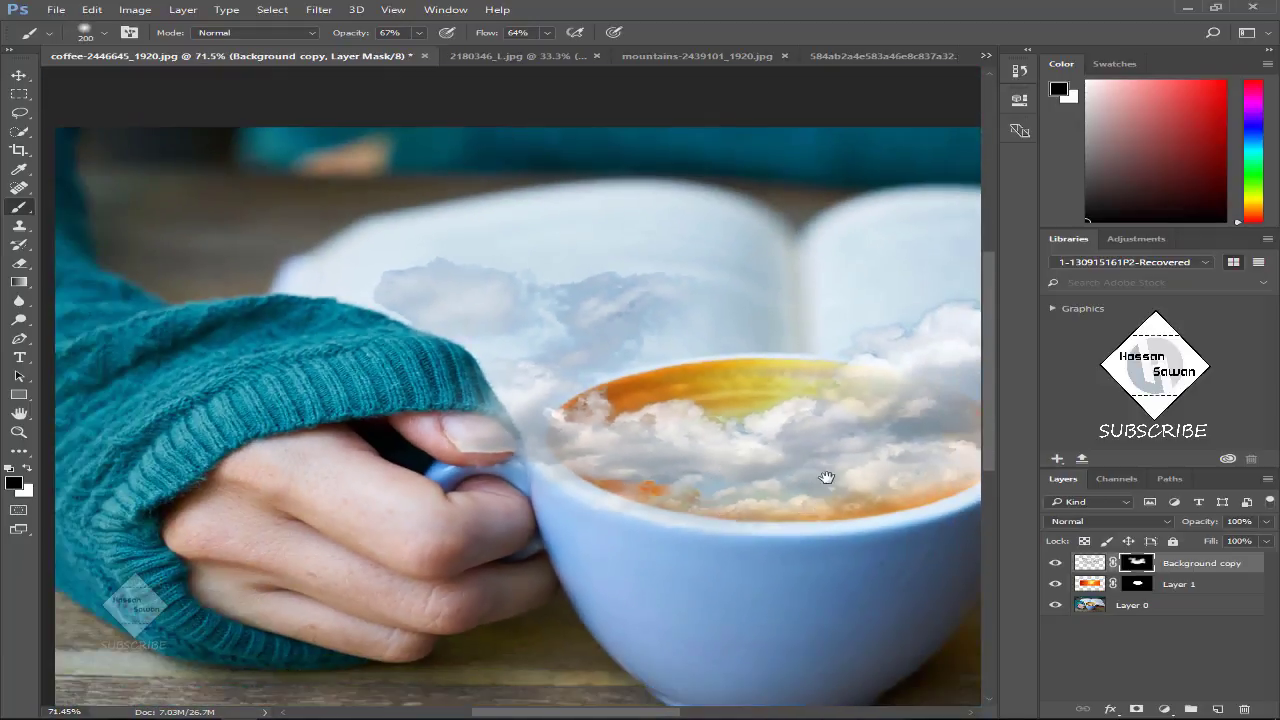
{"action": "scroll", "coordinate": [843, 473], "scroll_direction": "down", "scroll_amount": 2}
{"action": "scroll", "coordinate": [612, 370], "scroll_direction": "up", "scroll_amount": 3}
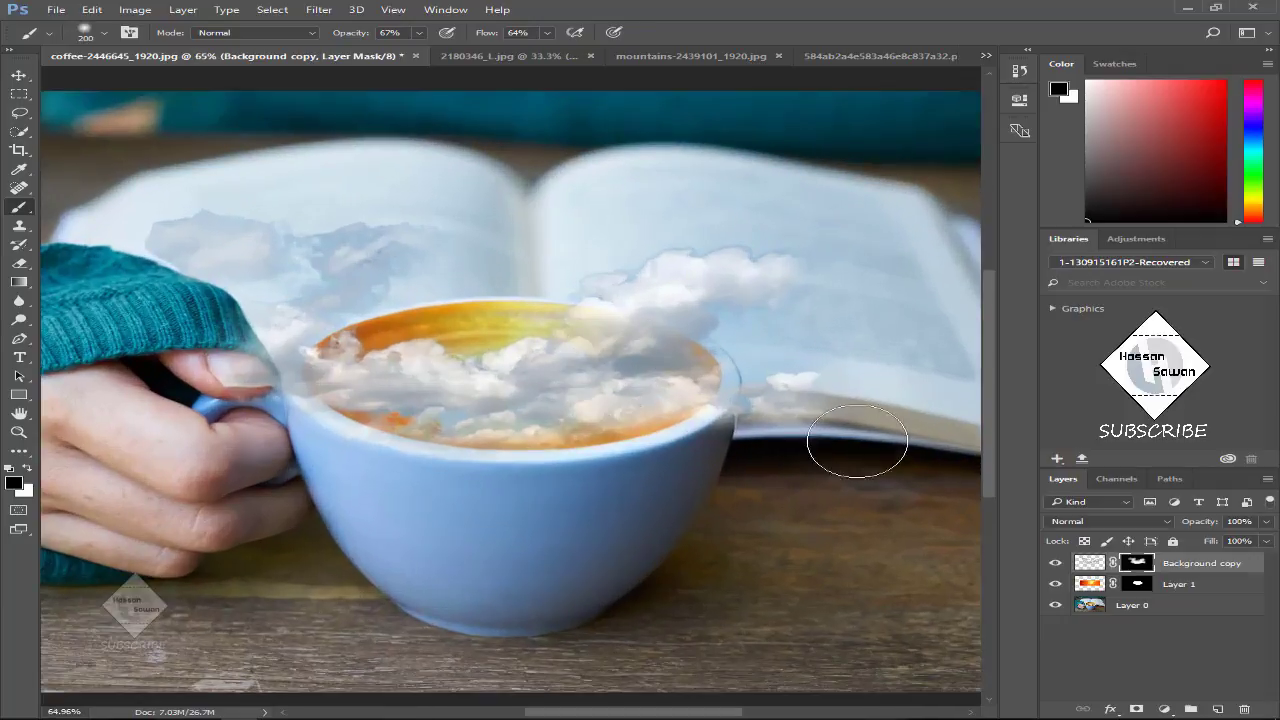
{"action": "scroll", "coordinate": [614, 378], "scroll_direction": "up", "scroll_amount": 1}
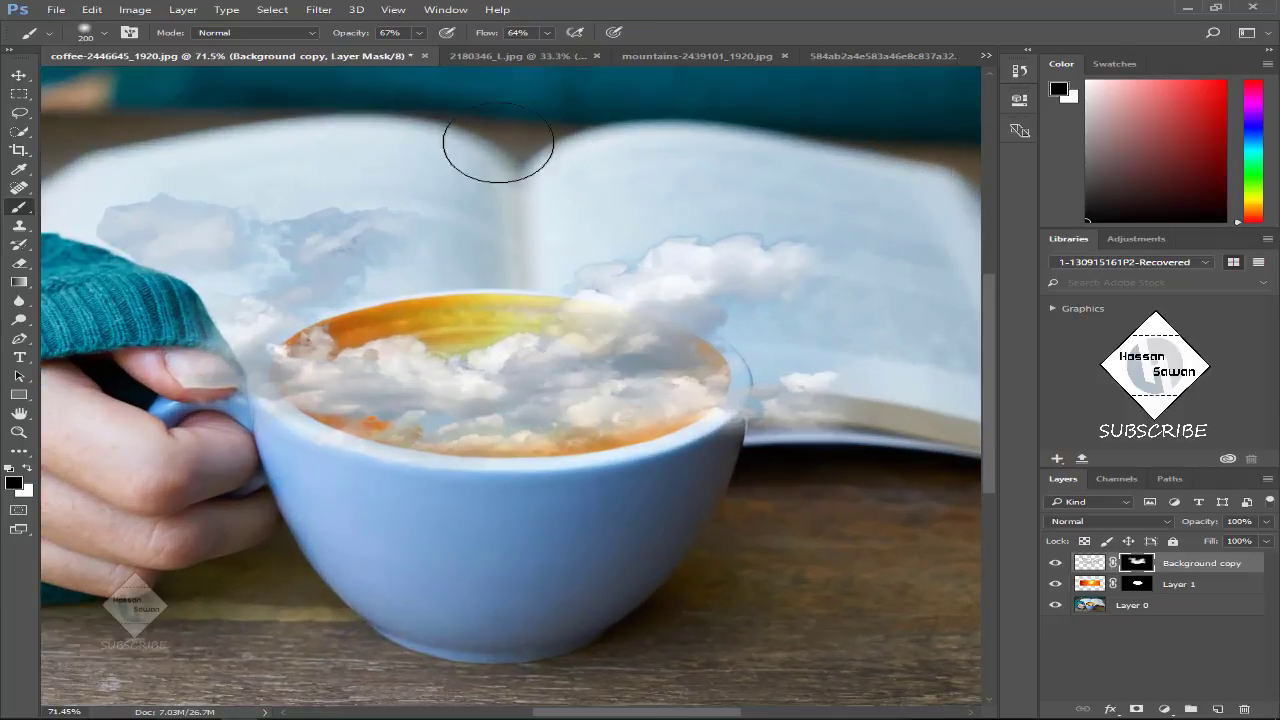
{"action": "left_click", "coordinate": [419, 33]}
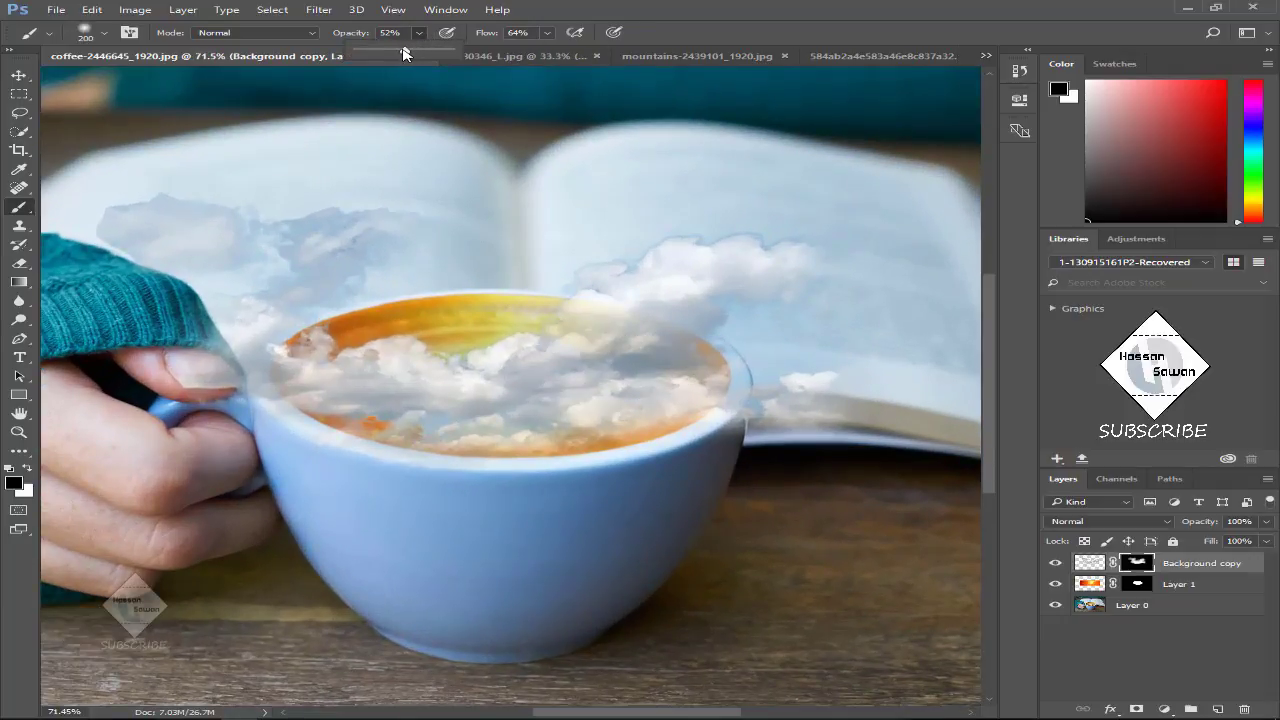
{"action": "left_click", "coordinate": [545, 34]}
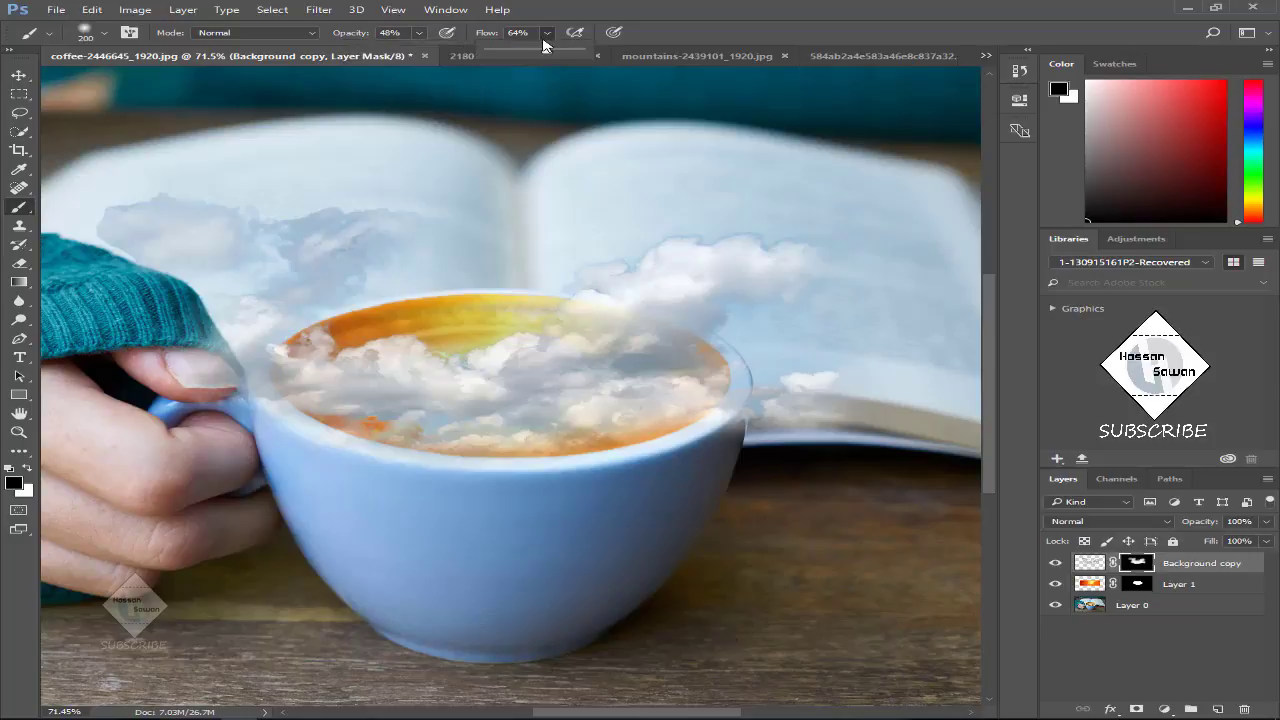
{"action": "left_click", "coordinate": [727, 6]}
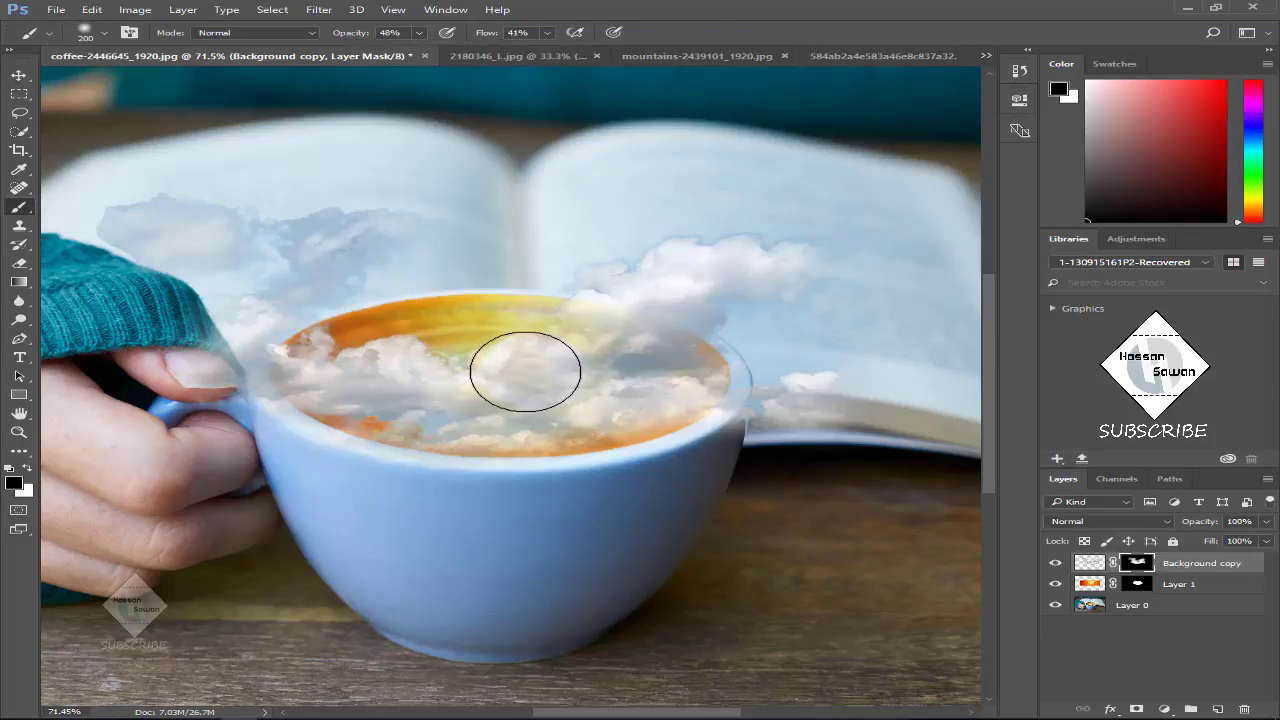
{"action": "left_click_drag", "start_coordinate": [525, 371], "coordinate": [442, 386]}
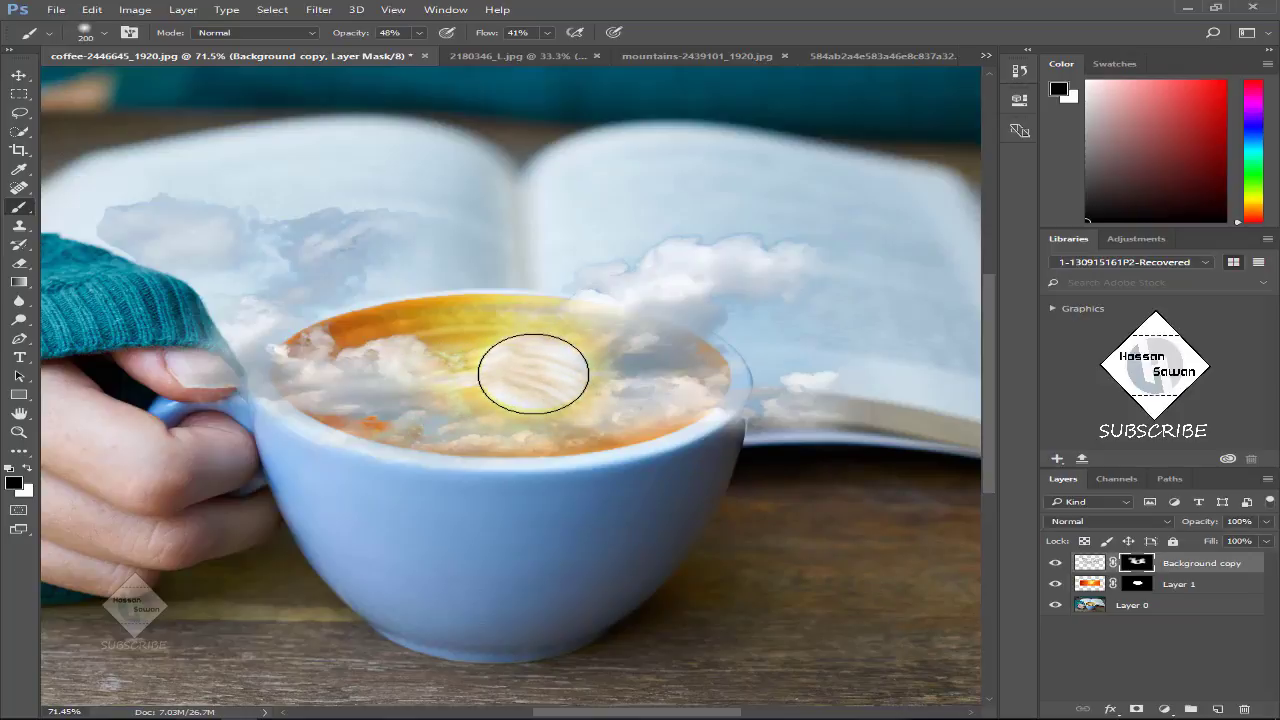
{"action": "scroll", "coordinate": [640, 494], "scroll_direction": "down", "scroll_amount": 2}
{"action": "scroll", "coordinate": [660, 515], "scroll_direction": "down", "scroll_amount": 1}
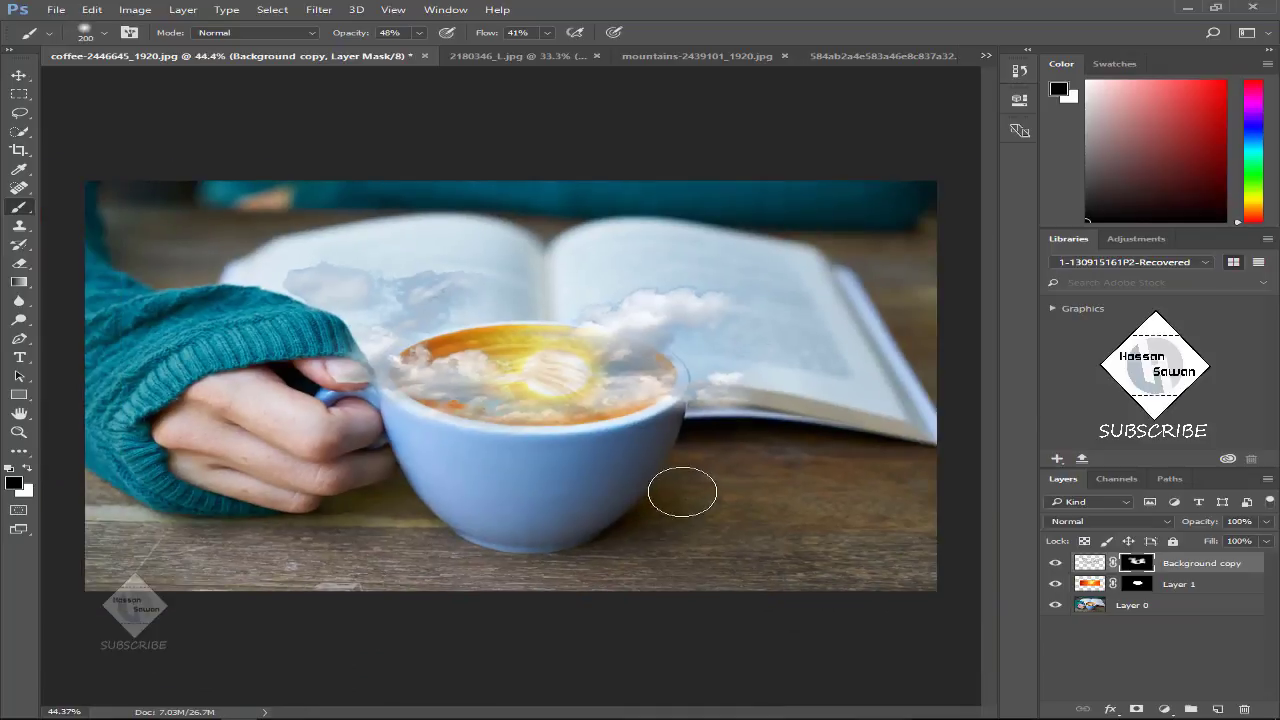
- Drag the bird flock from the birds PNG into the coffee composite as Layer 2
{"action": "left_click", "coordinate": [864, 57]}
{"action": "key", "text": "v"}
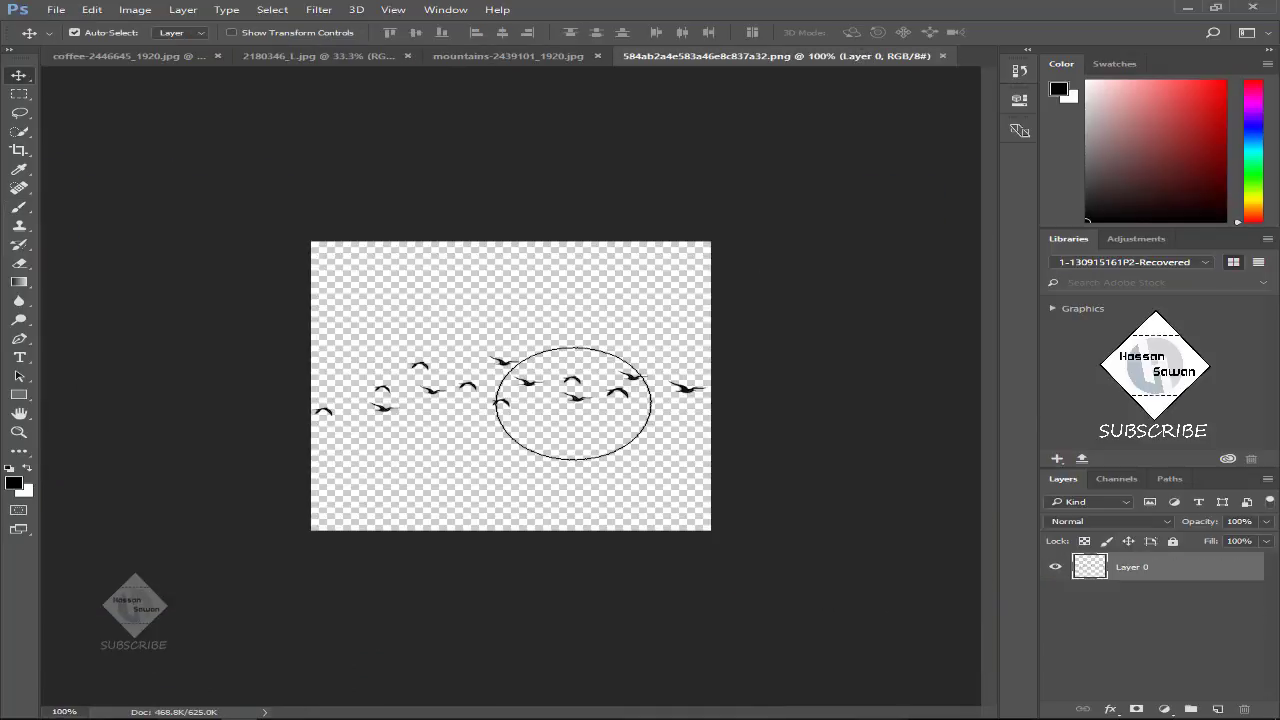
{"action": "mouse_move", "coordinate": [575, 401]}
{"action": "left_mouse_down"}
{"action": "mouse_move", "coordinate": [223, 86]}
{"action": "mouse_move", "coordinate": [516, 358]}
{"action": "left_mouse_up"}
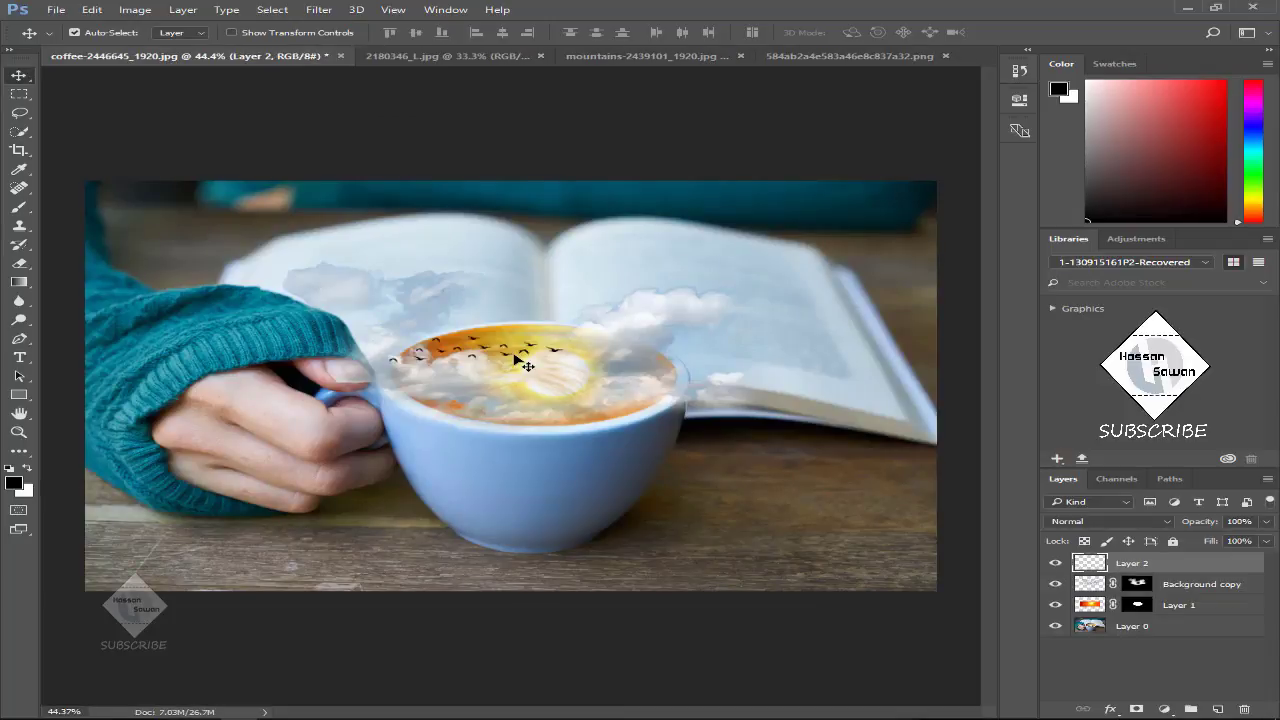
{"action": "left_click", "coordinate": [518, 357]}
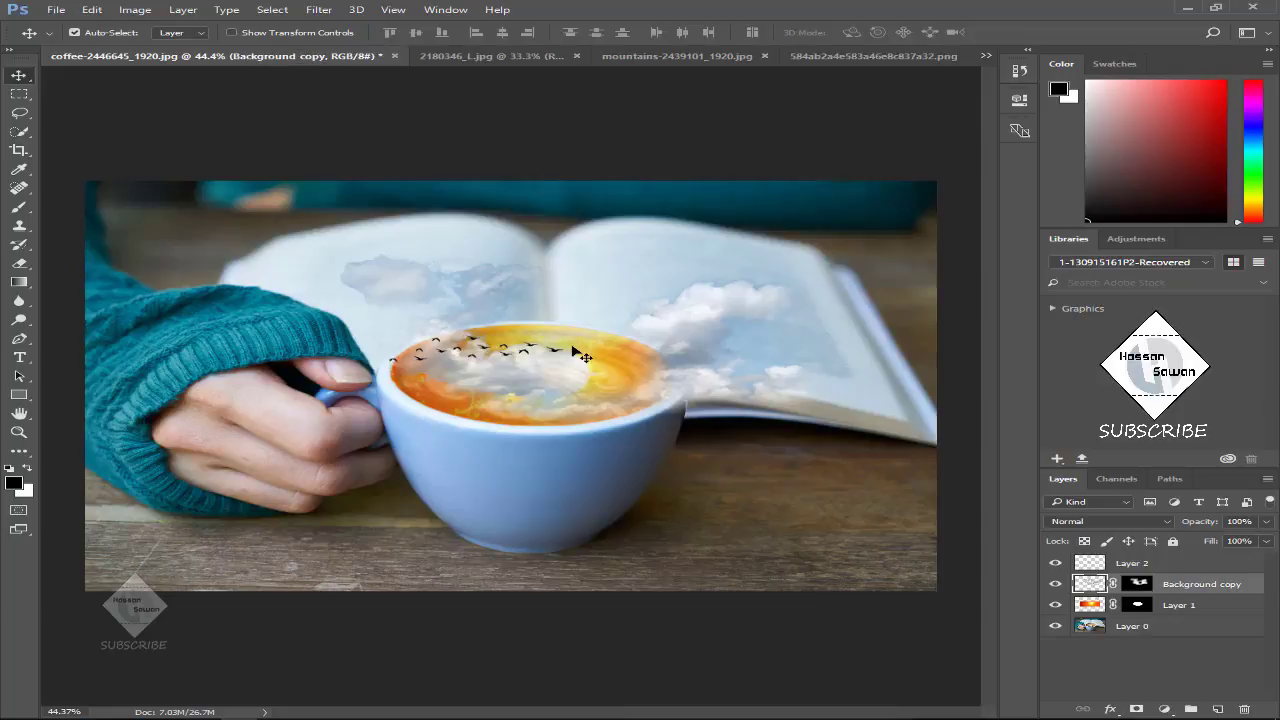
{"action": "left_click", "coordinate": [1140, 566]}
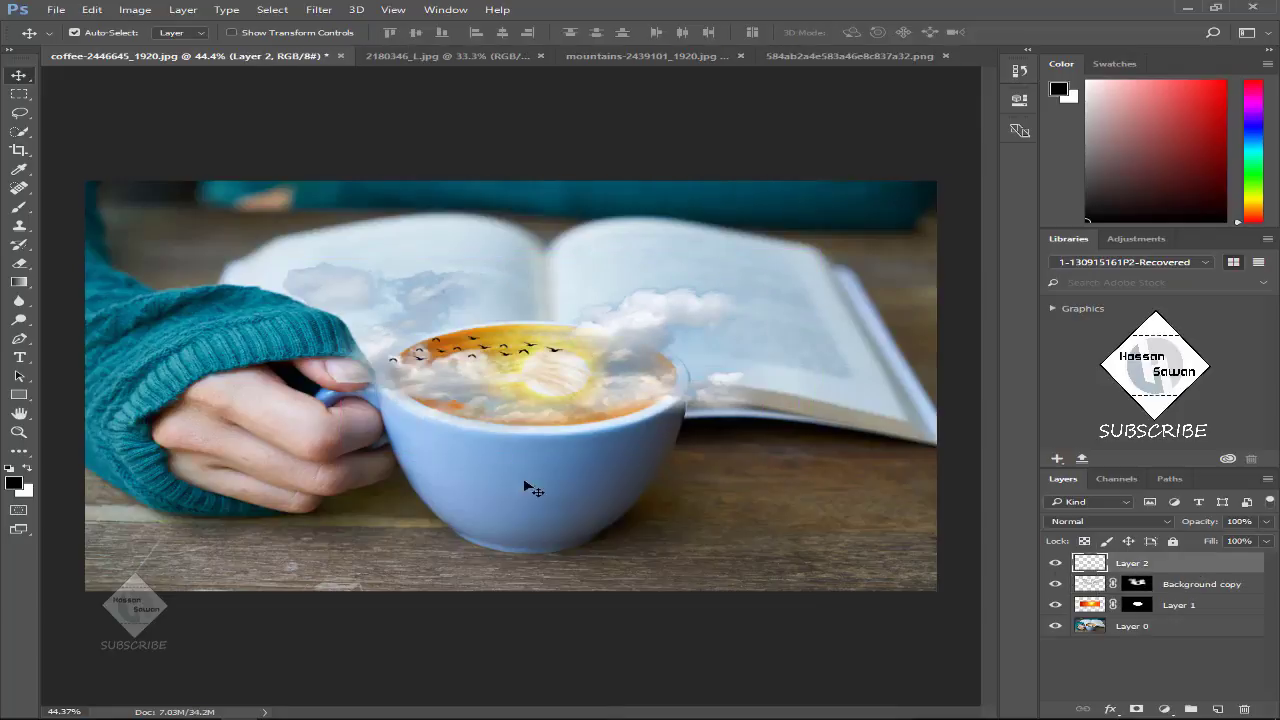
{"action": "key", "text": "ctrl+t"}
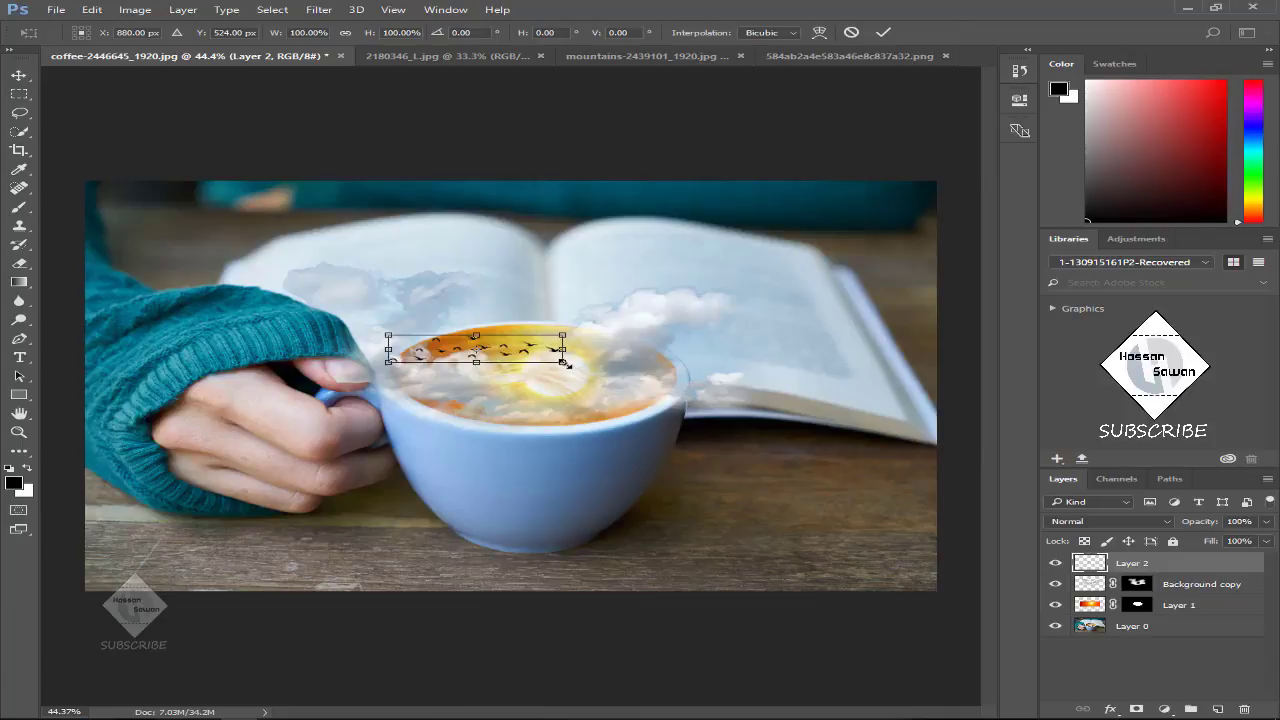
- Resize, flip horizontally and tilt the birds above the cup rim, then set Layer 2 to 70% opacity
{"action": "mouse_move", "coordinate": [575, 370]}
{"action": "left_mouse_down"}
{"action": "mouse_move", "coordinate": [566, 342]}
{"action": "mouse_move", "coordinate": [558, 352]}
{"action": "left_mouse_up"}
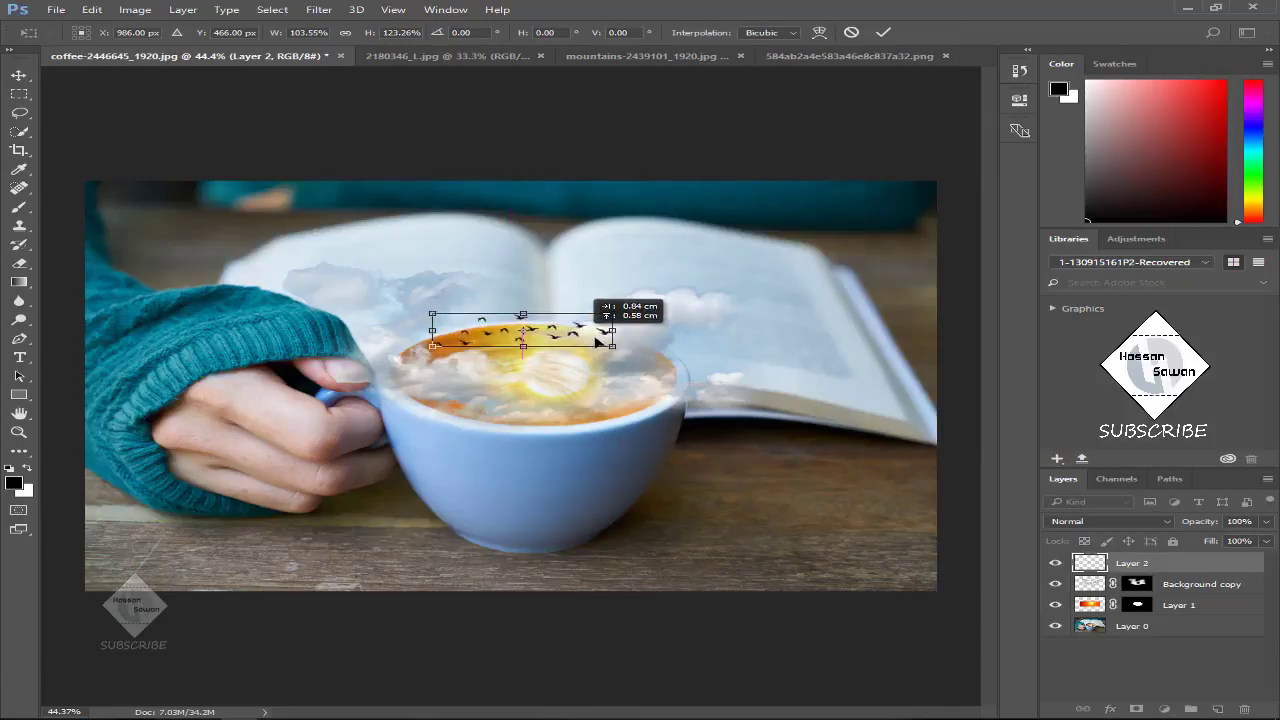
{"action": "right_click", "coordinate": [558, 352]}
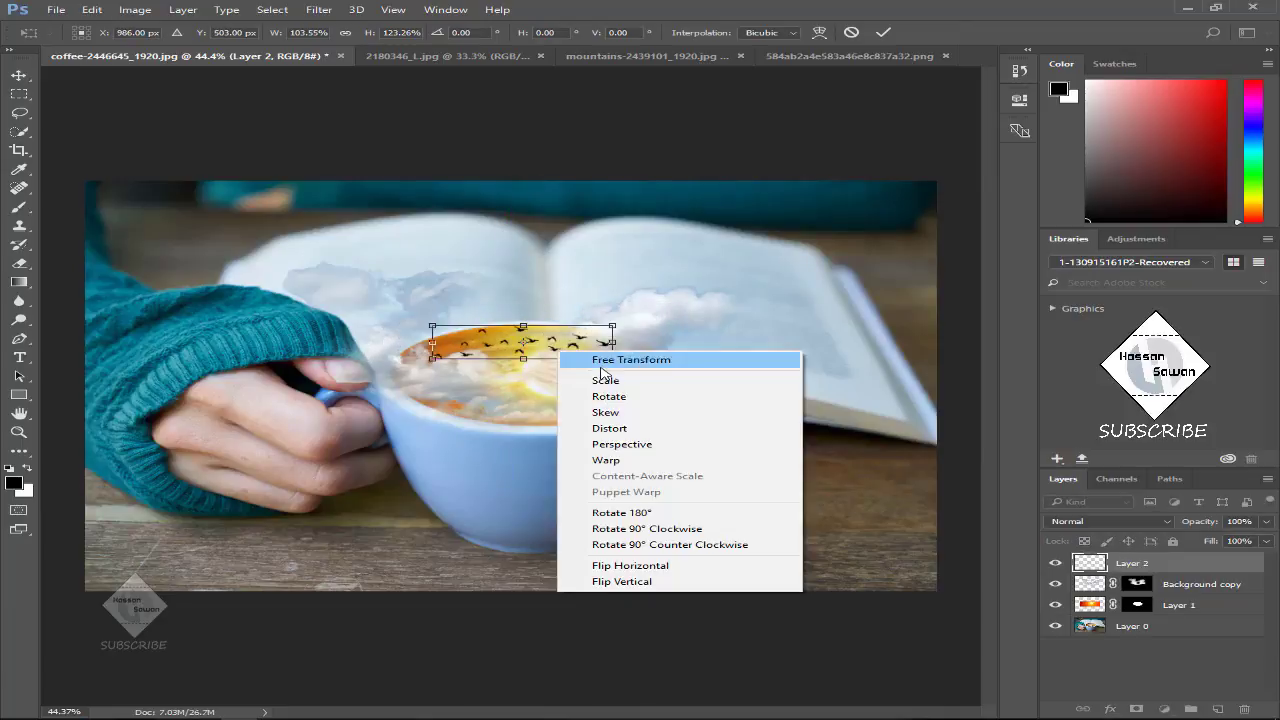
{"action": "left_click", "coordinate": [610, 566]}
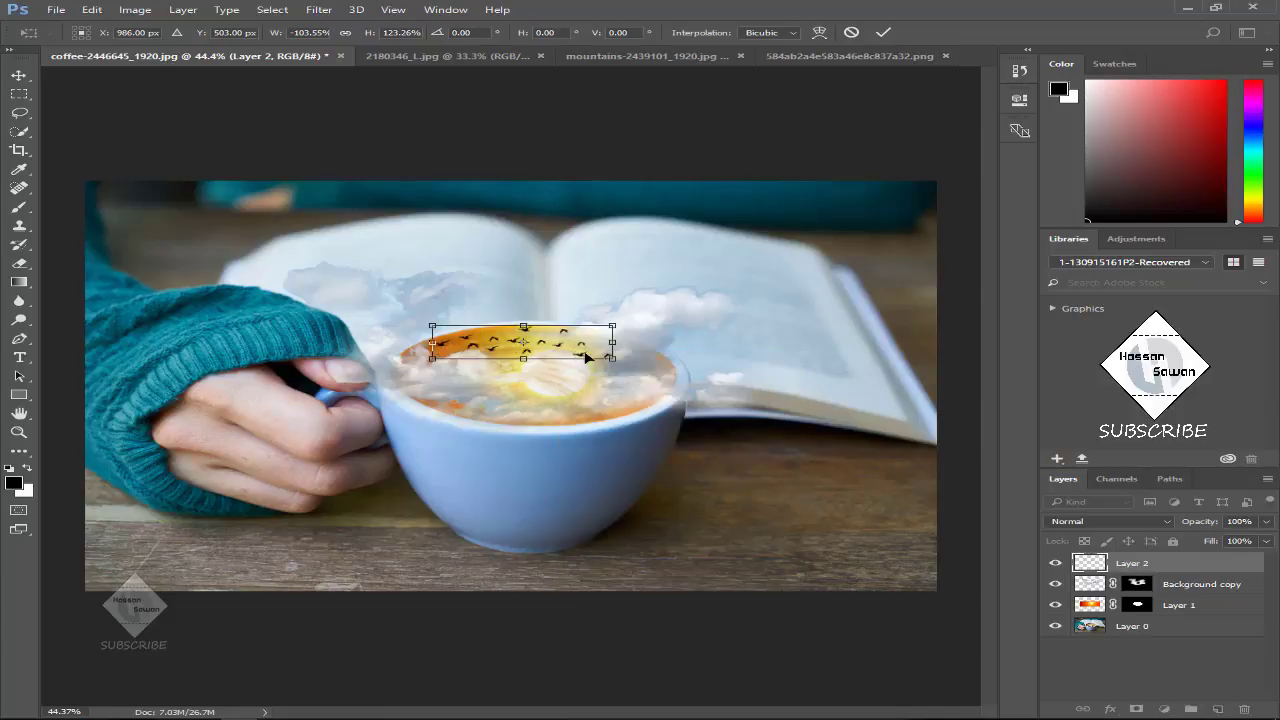
{"action": "mouse_move", "coordinate": [588, 357]}
{"action": "left_mouse_down"}
{"action": "mouse_move", "coordinate": [530, 343]}
{"action": "mouse_move", "coordinate": [578, 378]}
{"action": "left_mouse_up"}
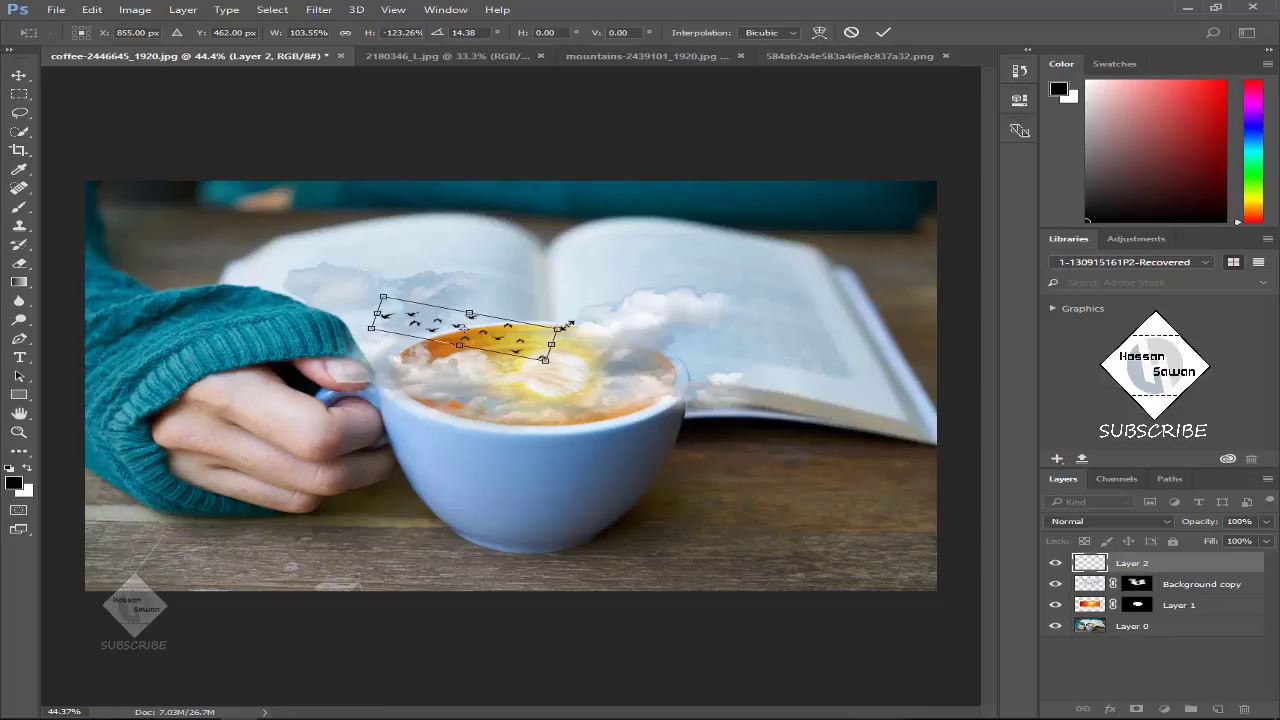
{"action": "left_click_drag", "start_coordinate": [525, 351], "coordinate": [582, 377]}
{"action": "left_click", "coordinate": [883, 33]}
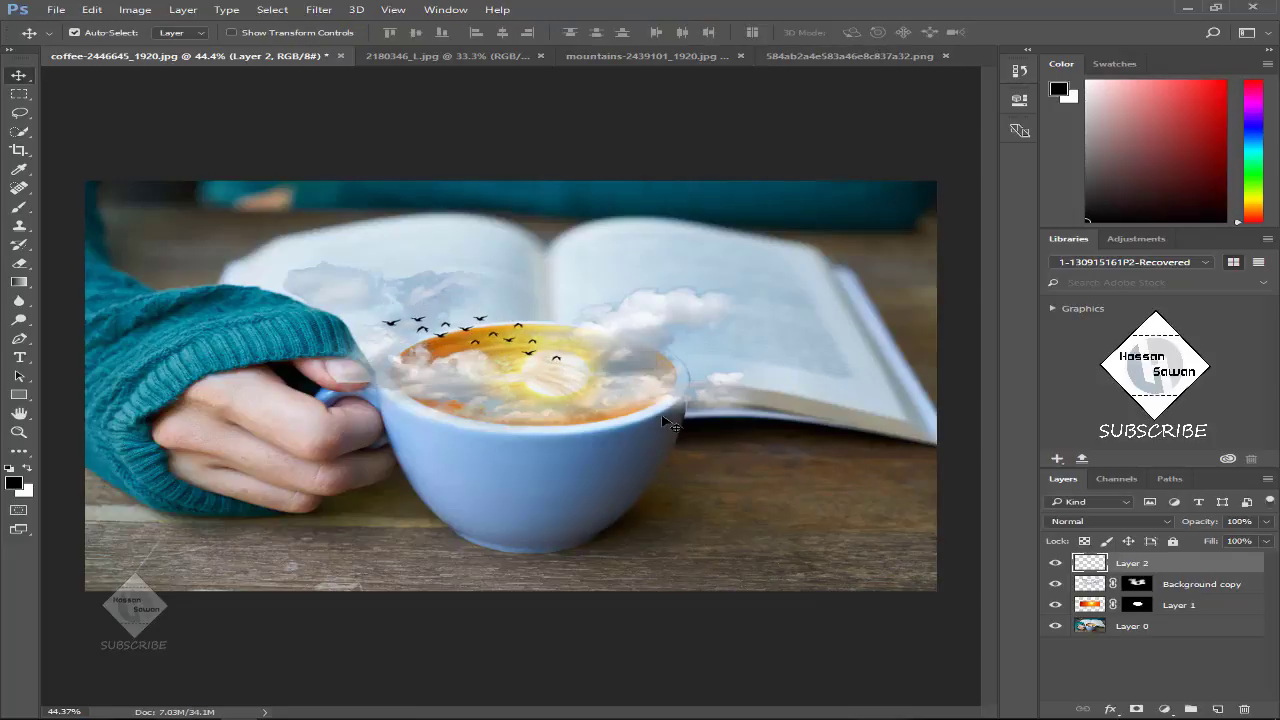
{"action": "left_click", "coordinate": [1266, 522]}
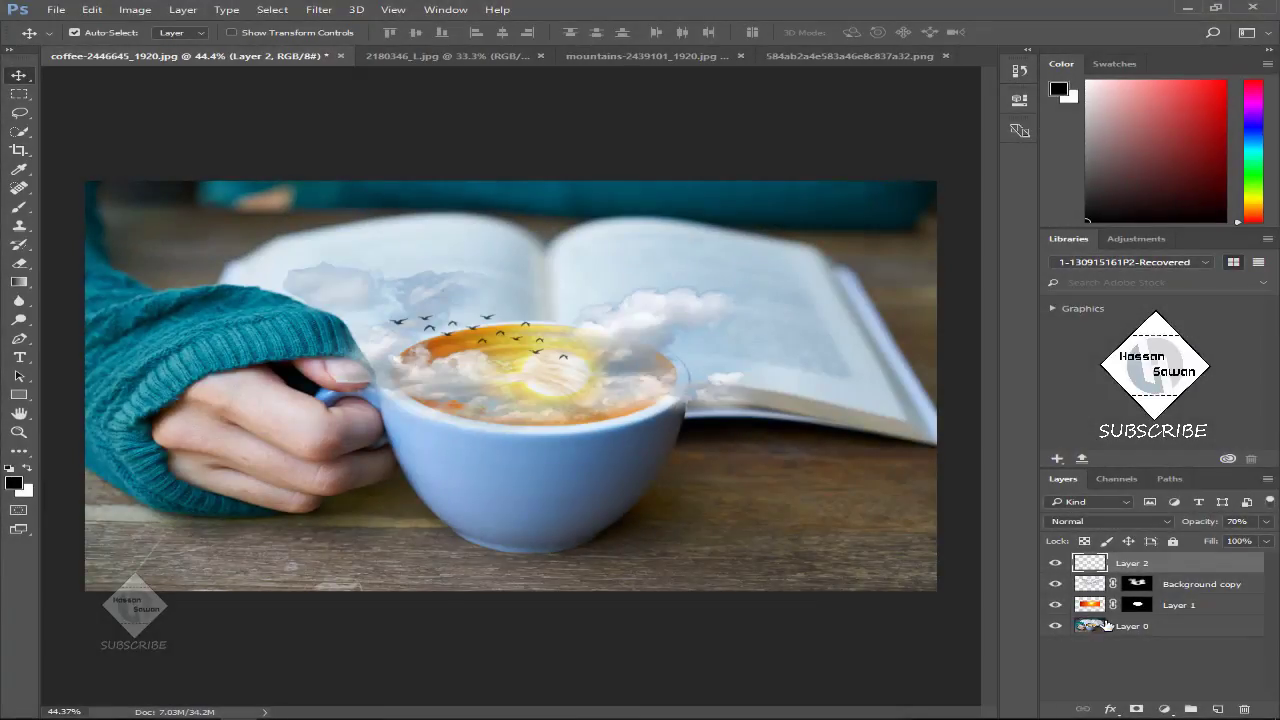
{"action": "scroll", "coordinate": [912, 507], "scroll_direction": "down", "scroll_amount": 1}
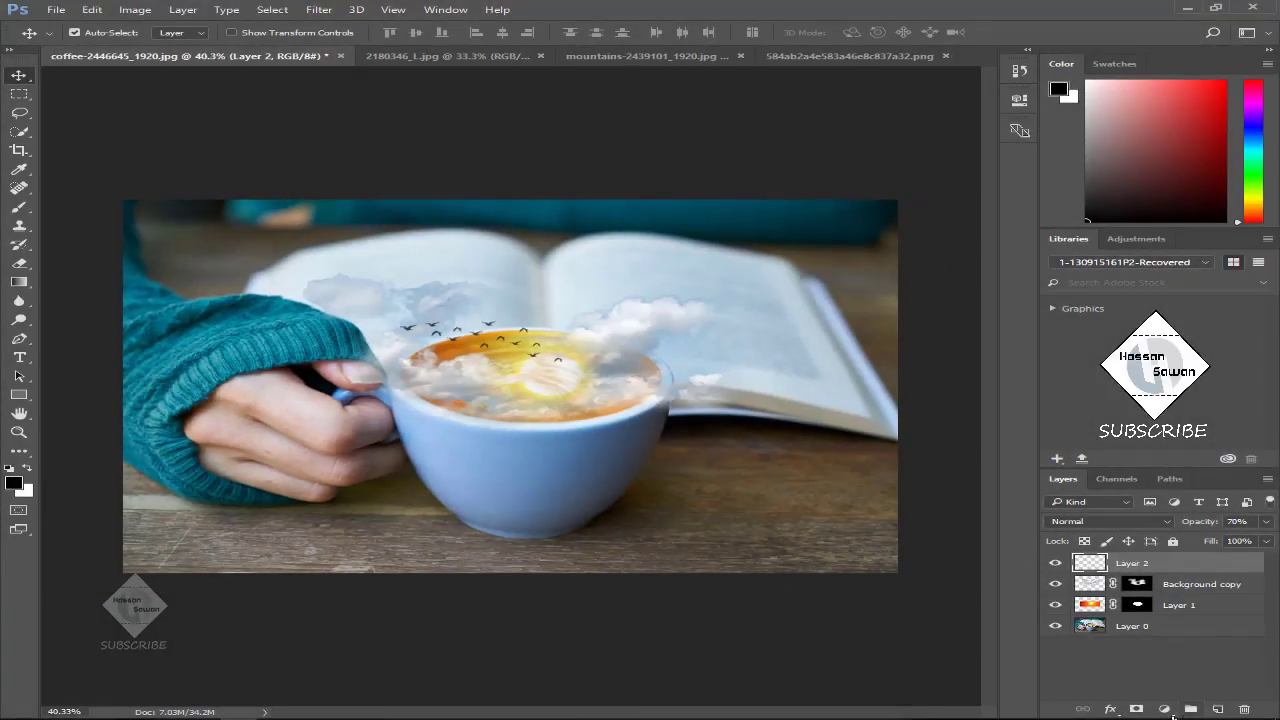
- Add a Gradient Fill layer with Radial style and Reverse checked
{"action": "left_click", "coordinate": [1165, 709]}
{"action": "left_click", "coordinate": [1140, 420]}
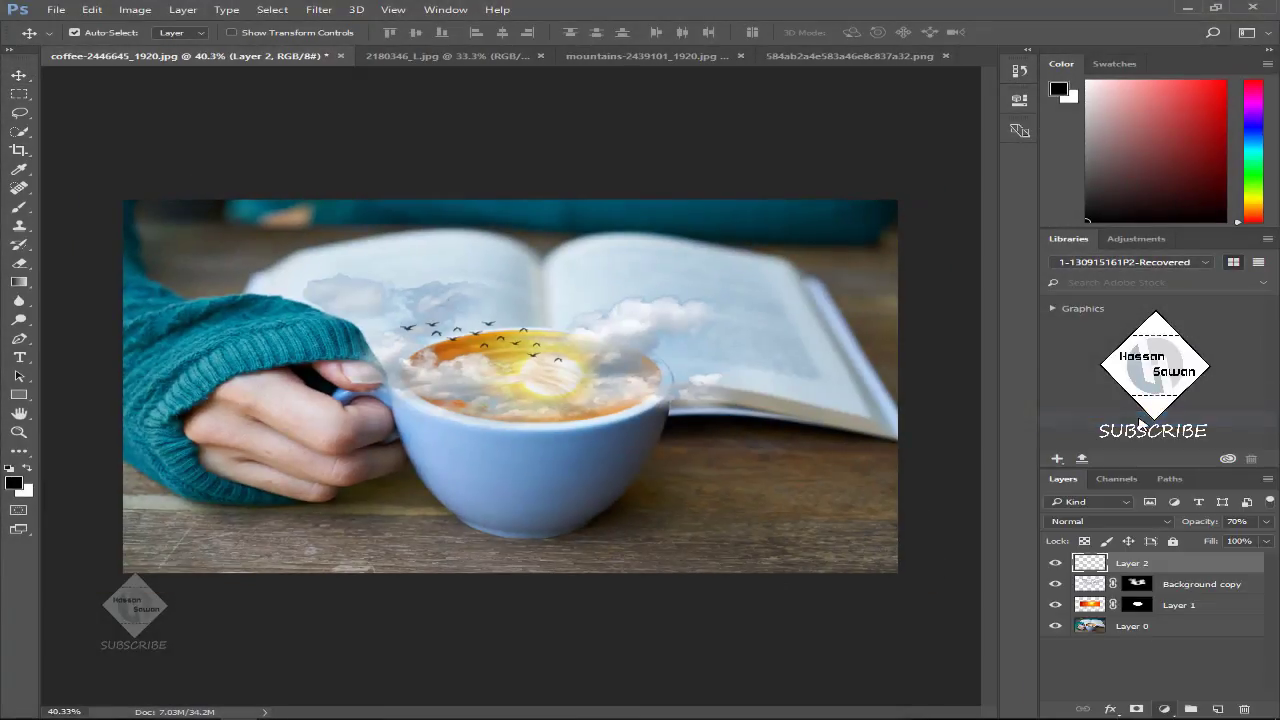
{"action": "left_click", "coordinate": [631, 234]}
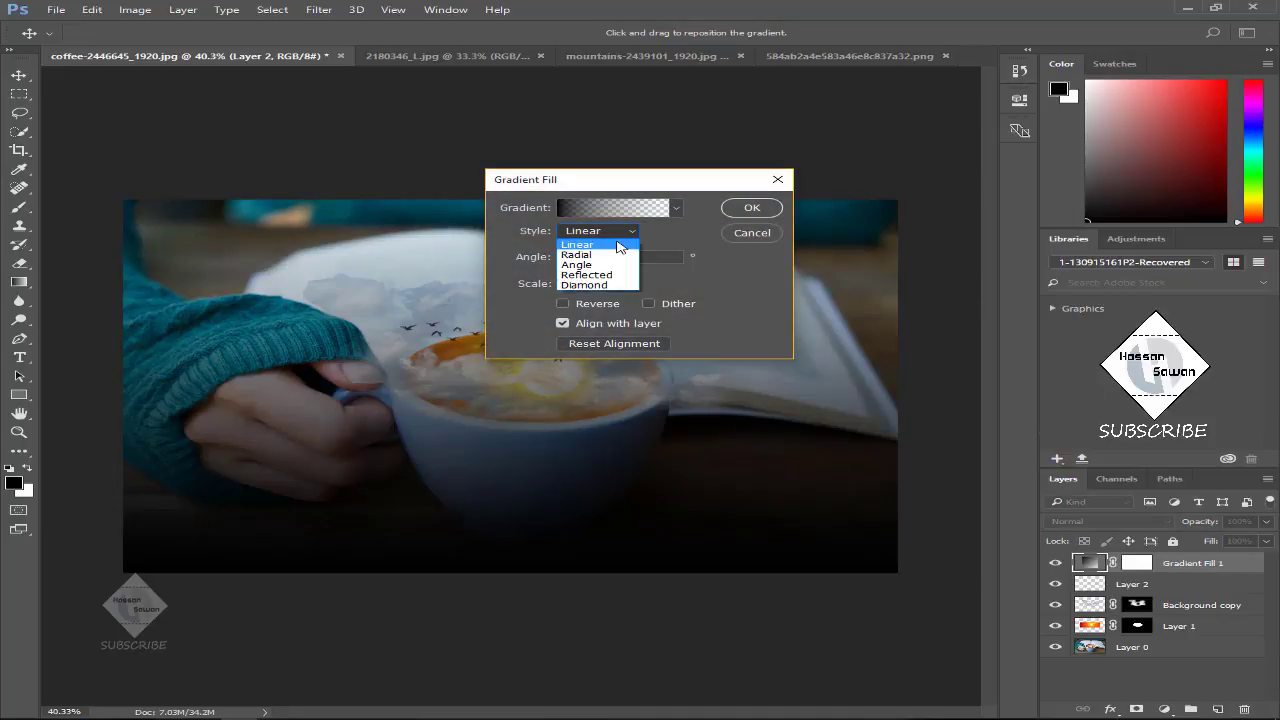
{"action": "left_click", "coordinate": [615, 254]}
{"action": "left_click", "coordinate": [563, 304]}
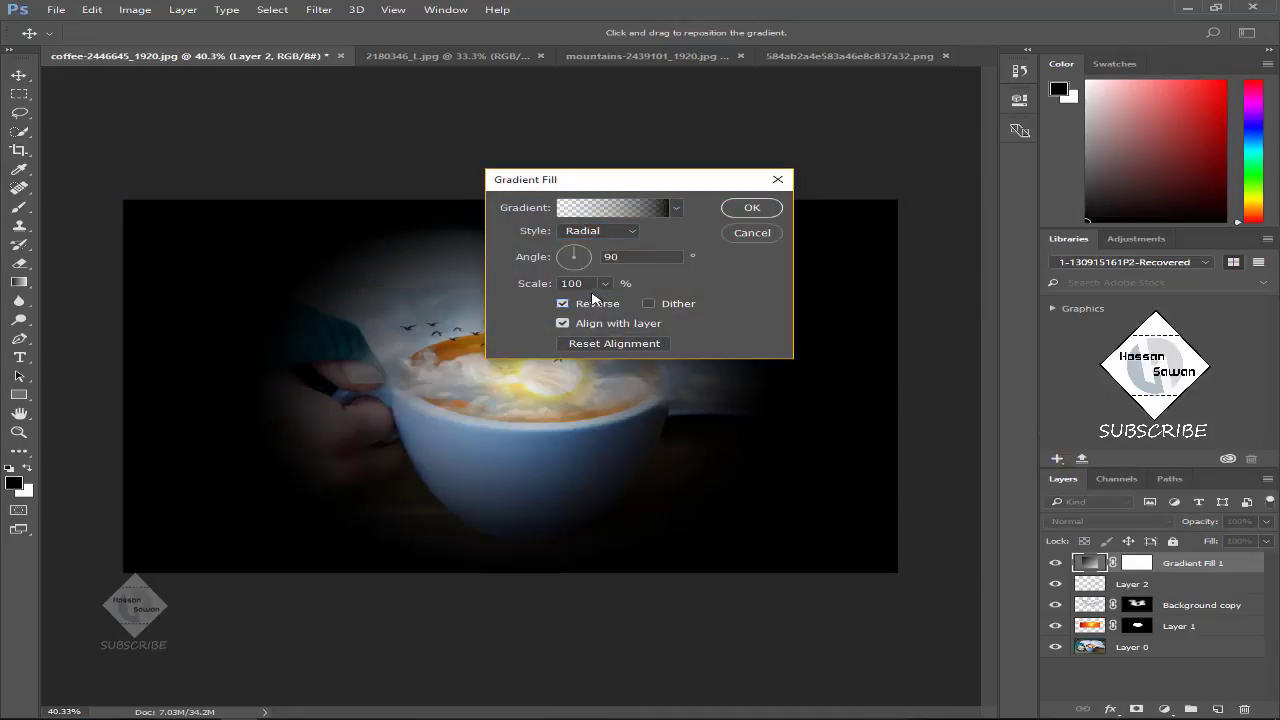
- Scale the vignette to 232%, centre its bright spot on the cup, and confirm
{"action": "left_click_drag", "start_coordinate": [606, 304], "coordinate": [618, 308]}
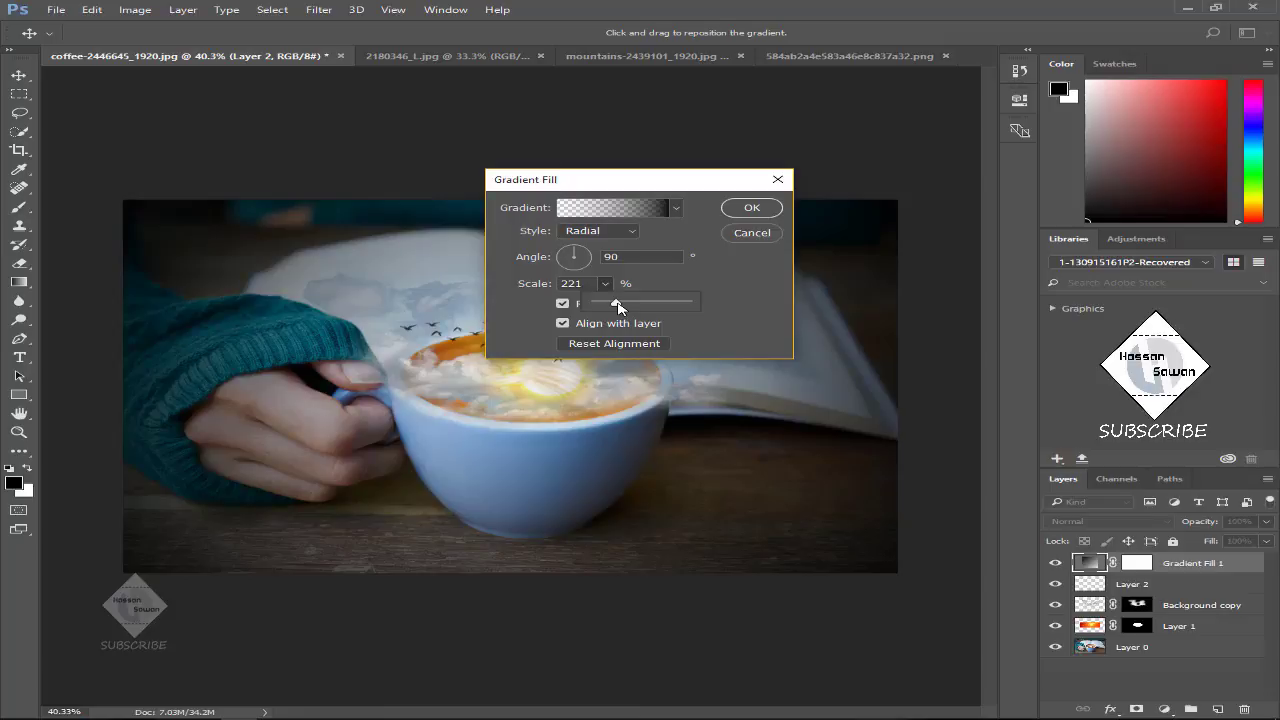
{"action": "left_click_drag", "start_coordinate": [675, 183], "coordinate": [1100, 134]}
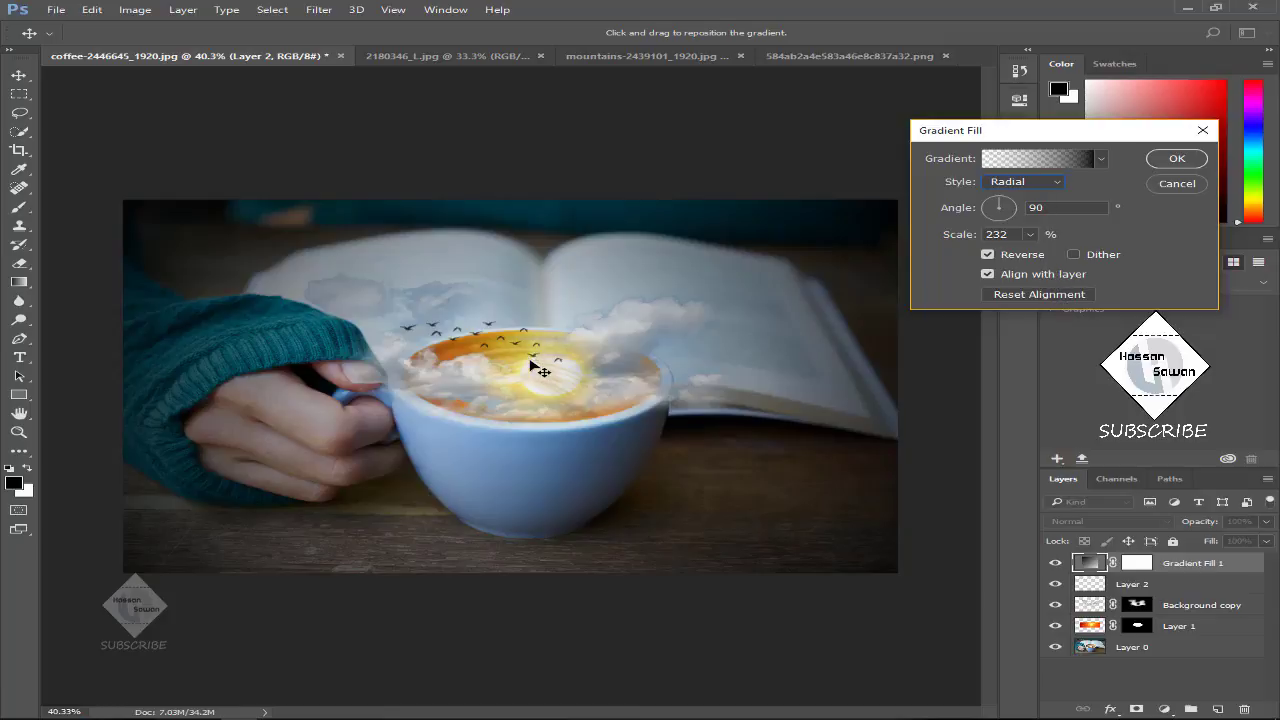
{"action": "mouse_move", "coordinate": [590, 378]}
{"action": "left_mouse_down"}
{"action": "mouse_move", "coordinate": [606, 303]}
{"action": "mouse_move", "coordinate": [548, 373]}
{"action": "left_mouse_up"}
{"action": "left_click", "coordinate": [1180, 159]}
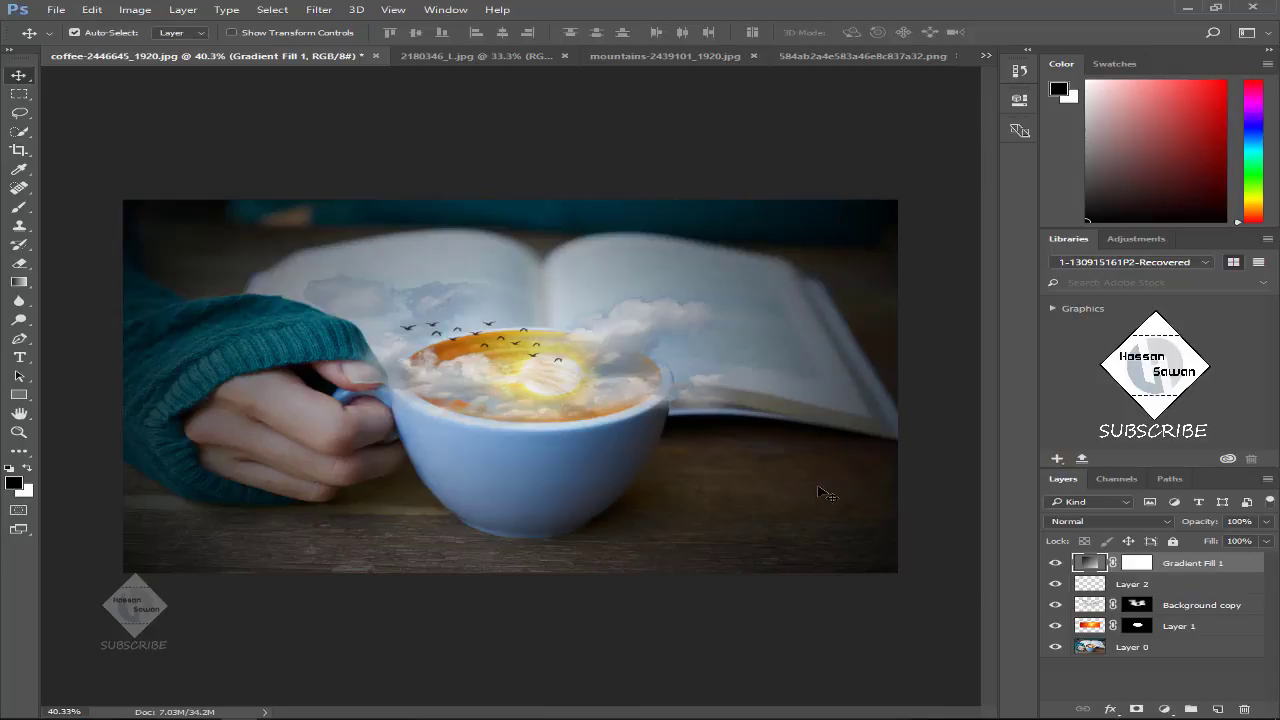
- Fit the image on screen and set Gradient Fill 1 opacity to 87%
{"action": "key", "text": "ctrl+0"}
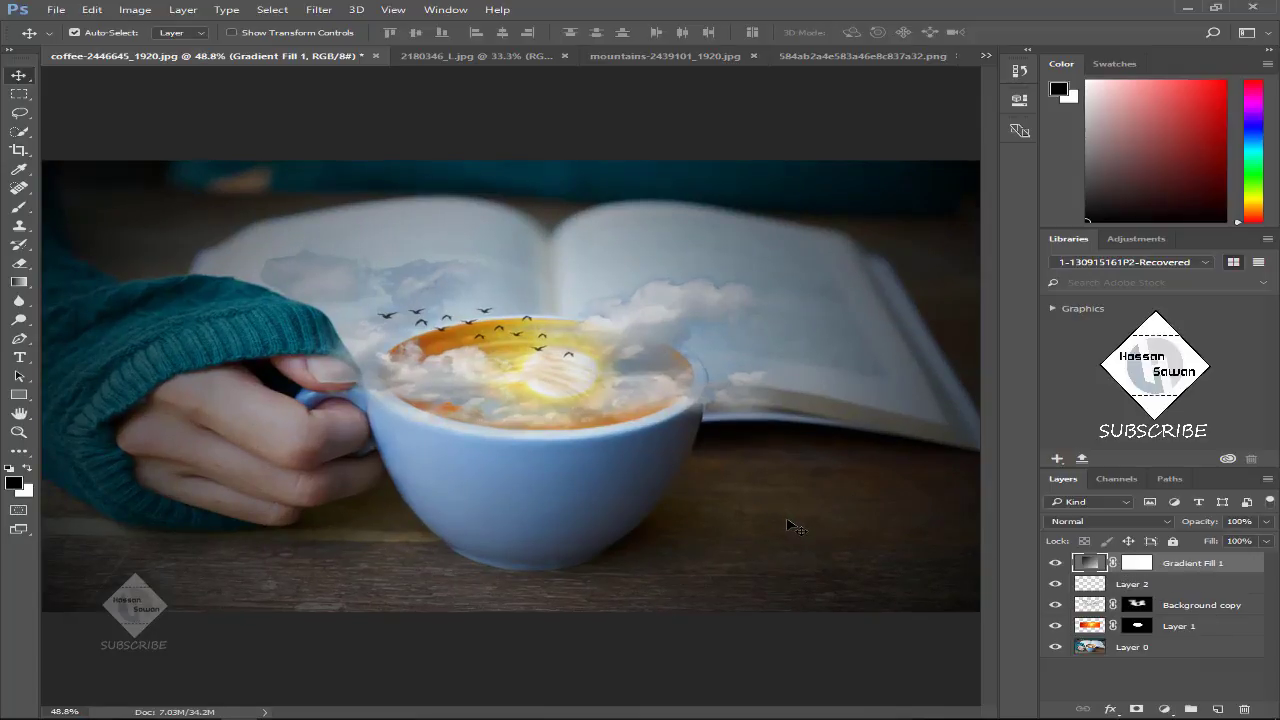
{"action": "scroll", "coordinate": [795, 527], "scroll_direction": "down", "scroll_amount": 2}
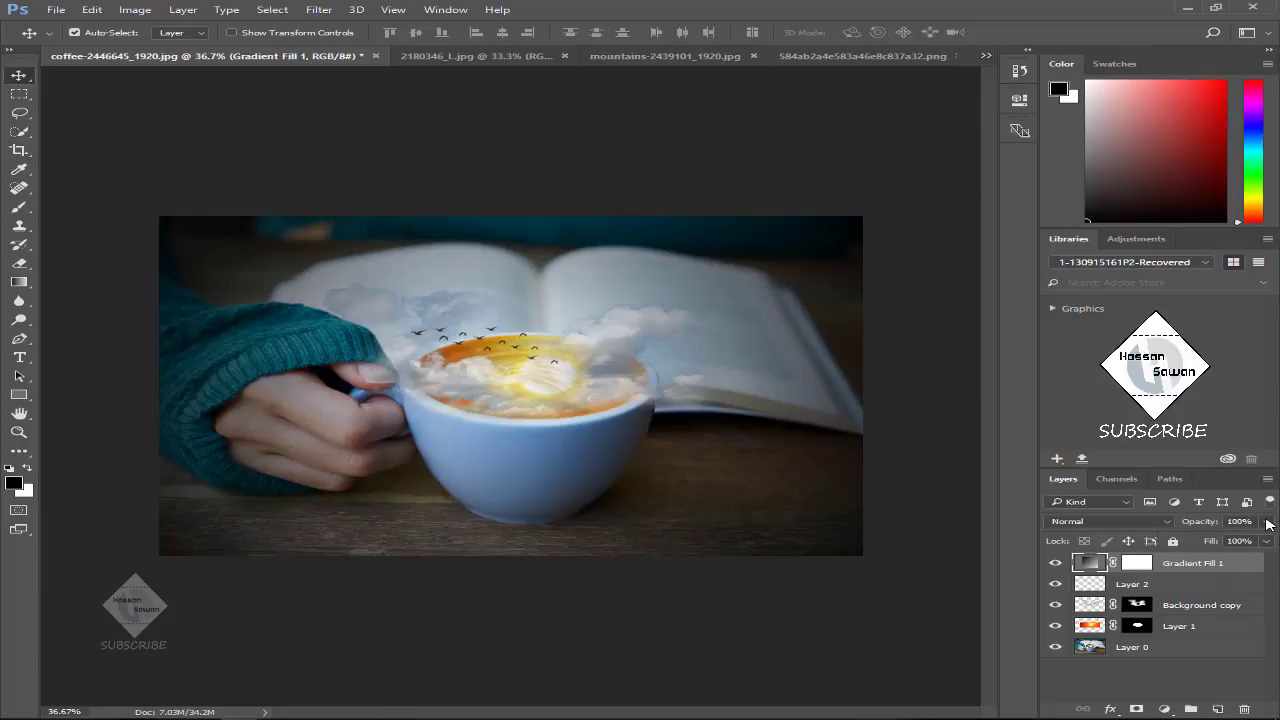
{"action": "left_click", "coordinate": [1266, 522]}
{"action": "left_click_drag", "start_coordinate": [1257, 543], "coordinate": [1254, 543]}
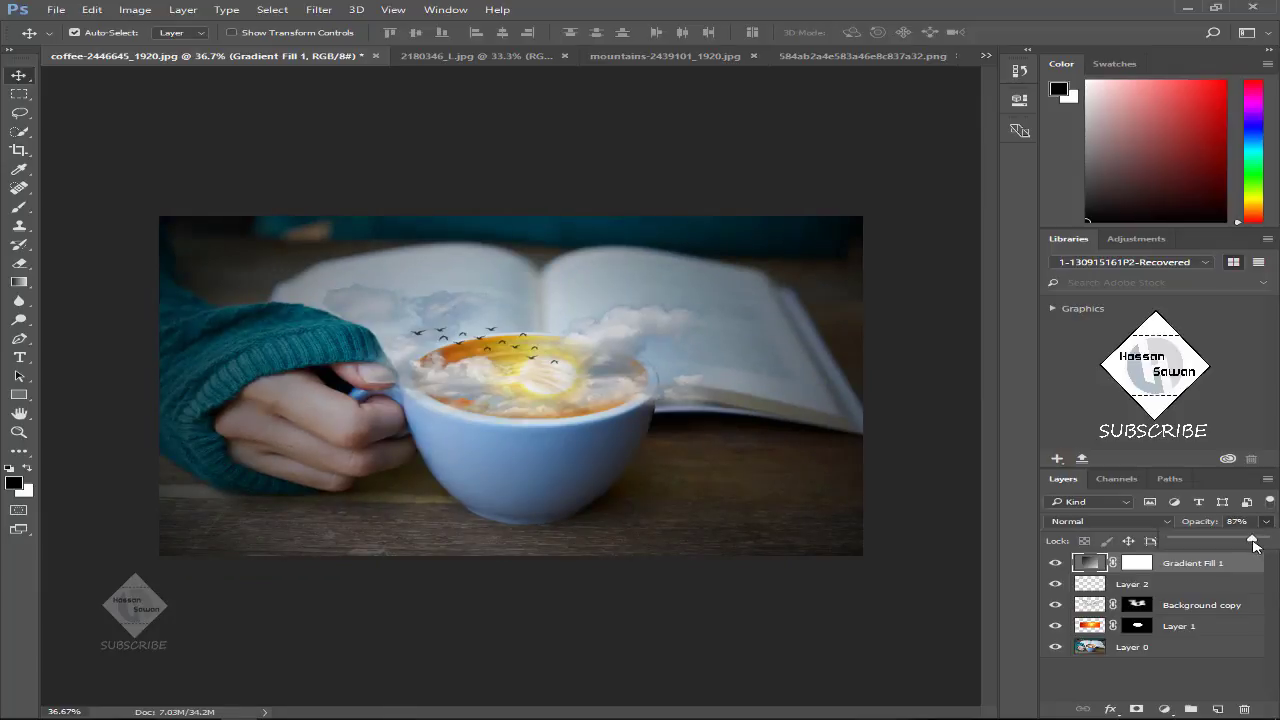
{"action": "scroll", "coordinate": [849, 443], "scroll_direction": "up", "scroll_amount": 2}
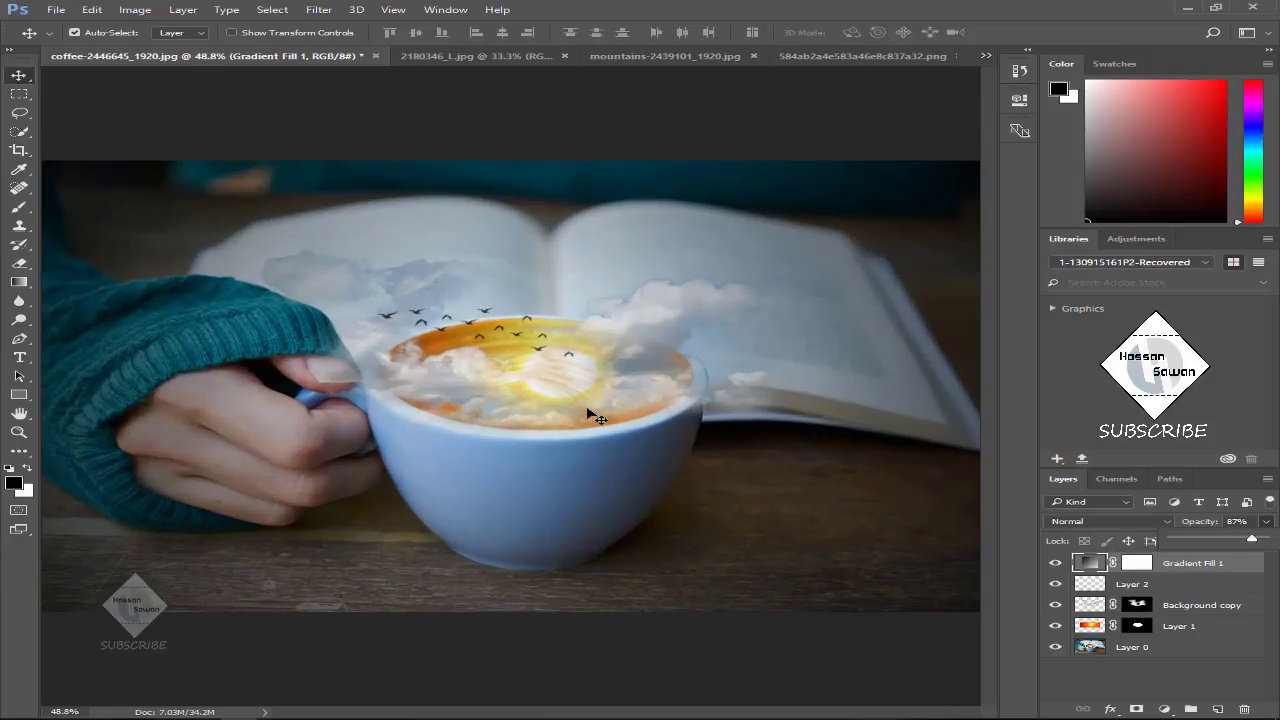